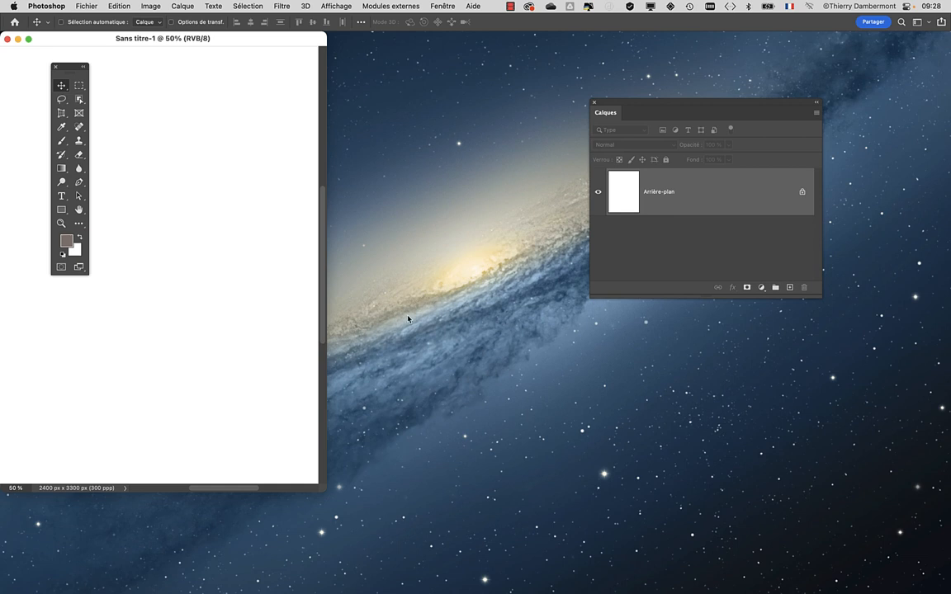
Step: Show the blank document in full-screen view and embed floor-vase-2916012_1280-SANS TRANSPARENCE.png at its placed size
key("f")
left_click_drag(412, 260, 270, 226)
left_click(85, 6)
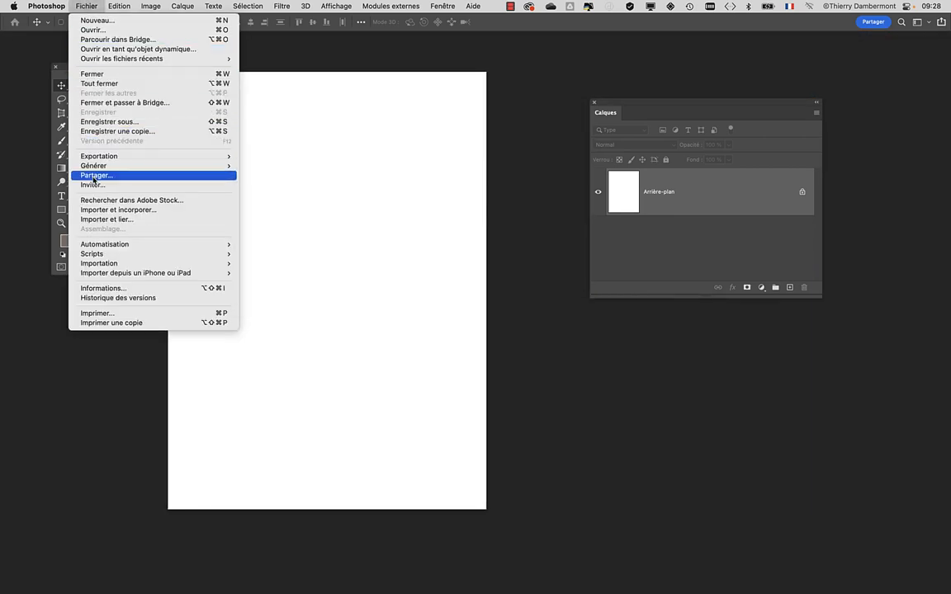
left_click(99, 212)
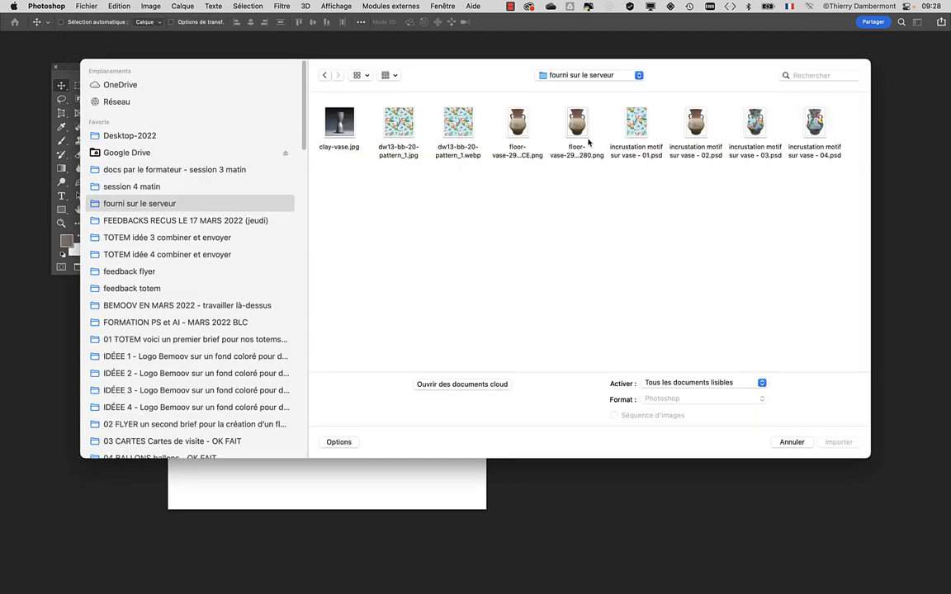
left_click(368, 76)
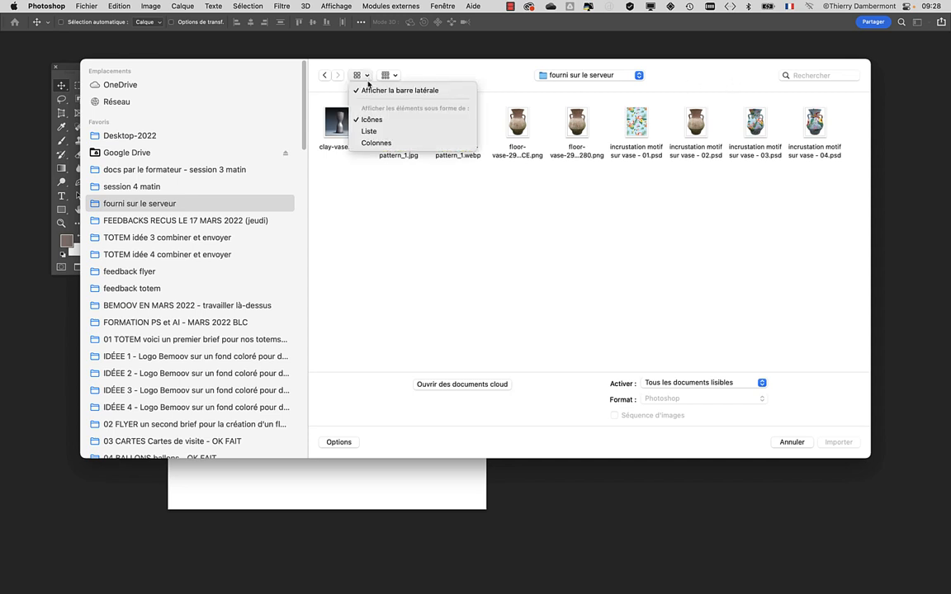
left_click(338, 120)
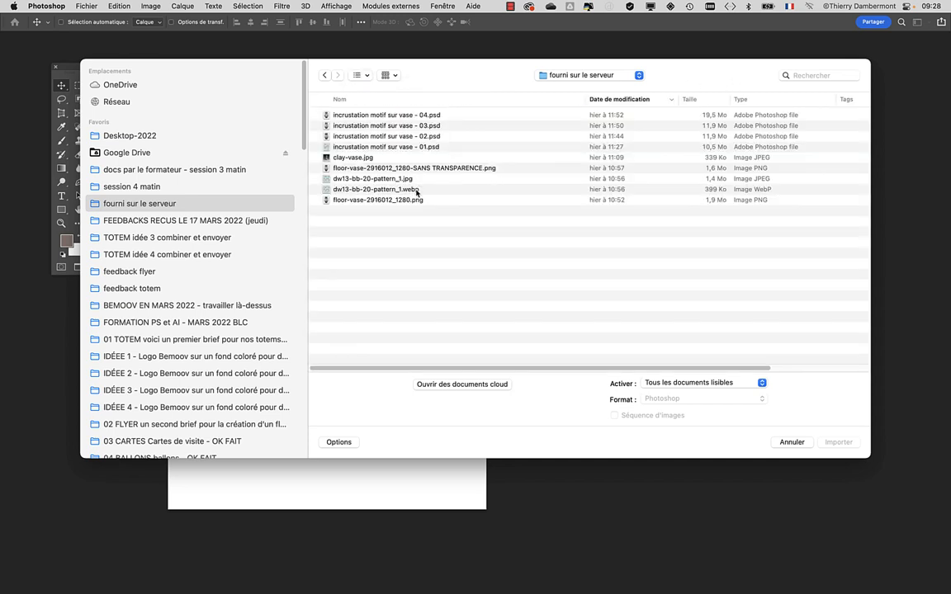
left_click(400, 168)
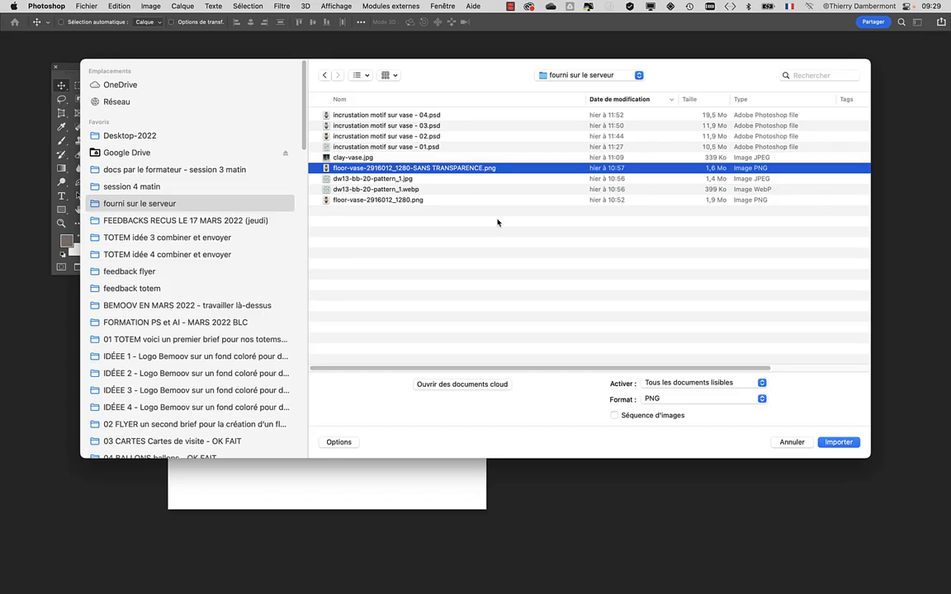
left_click(840, 442)
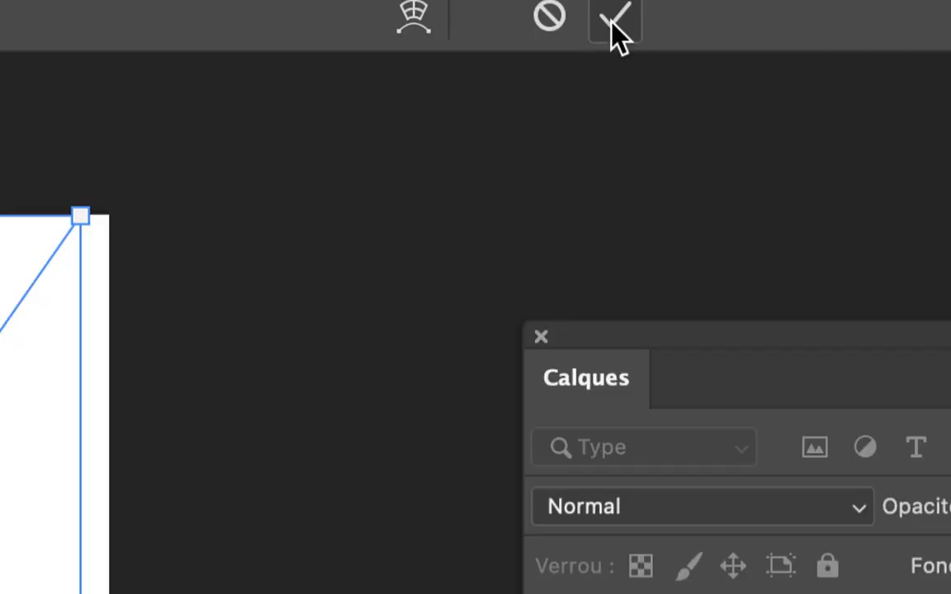
left_click(613, 24)
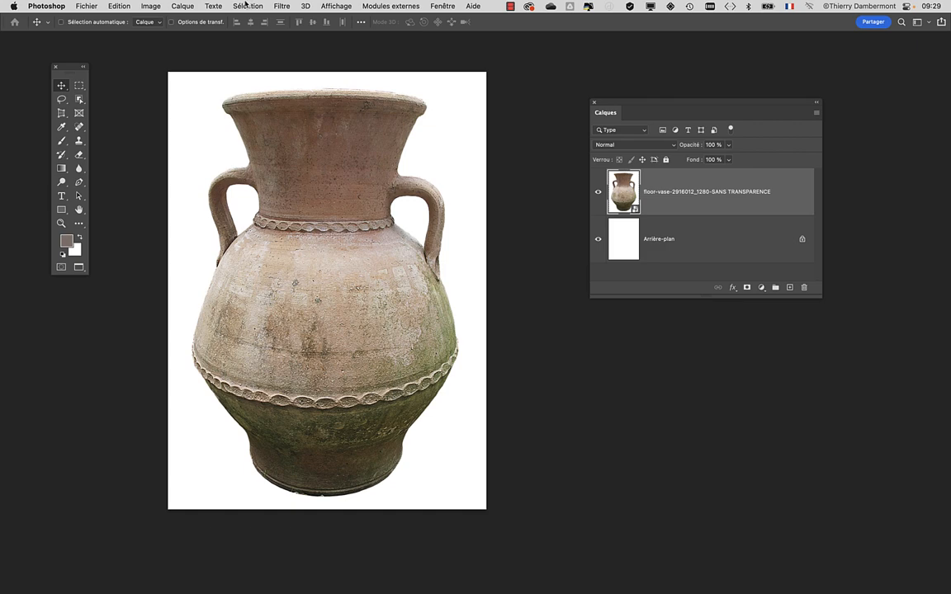
Step: Select the vase automatically as the subject, then invert the selection to cover its surroundings
left_click(245, 5)
left_click(255, 128)
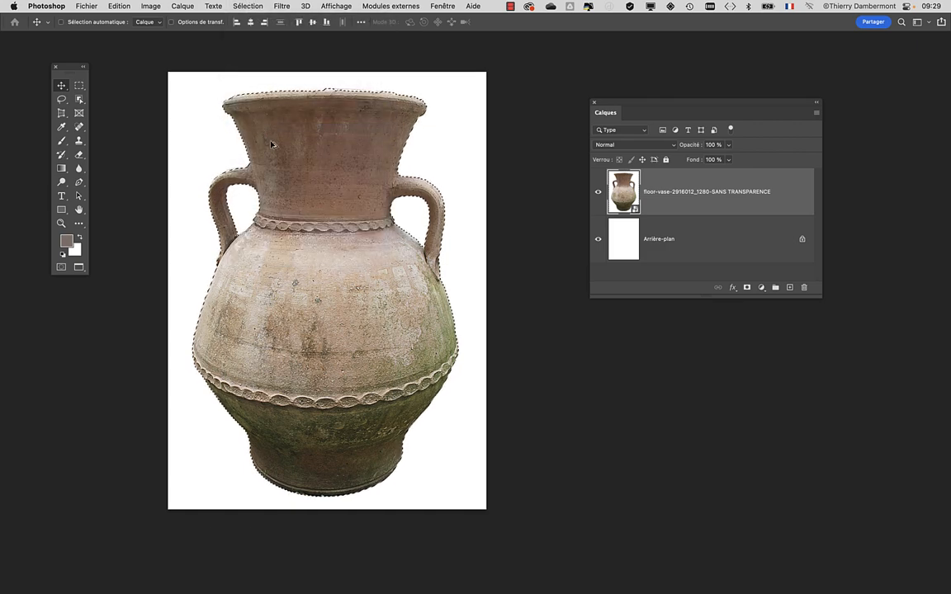
scroll(276, 147, "down", 5)
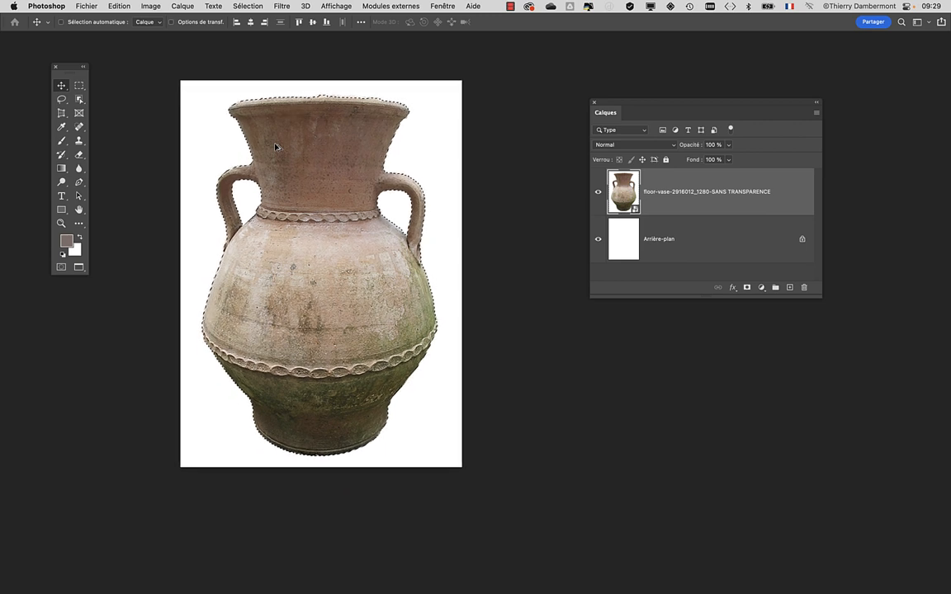
scroll(276, 147, "down", 1)
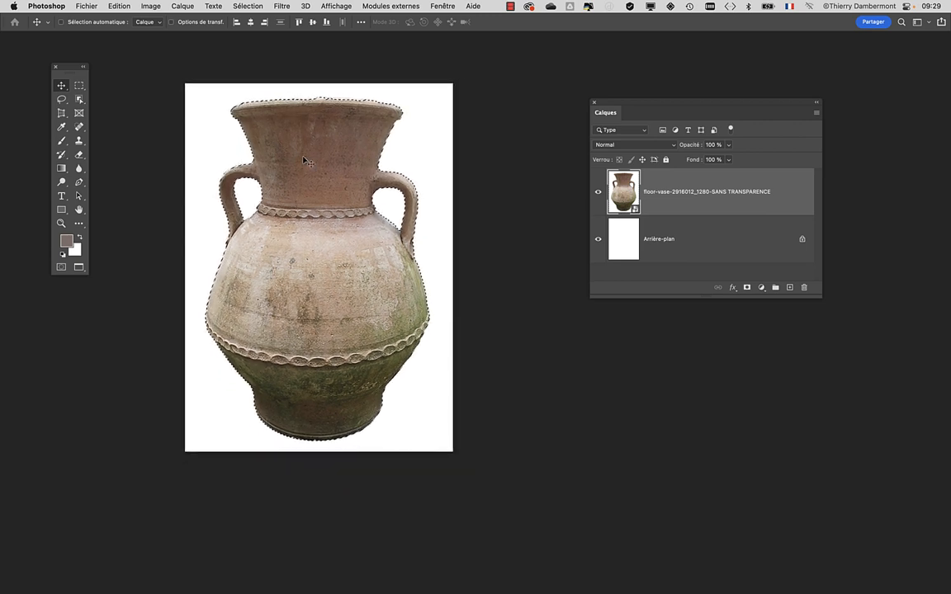
left_click(248, 6)
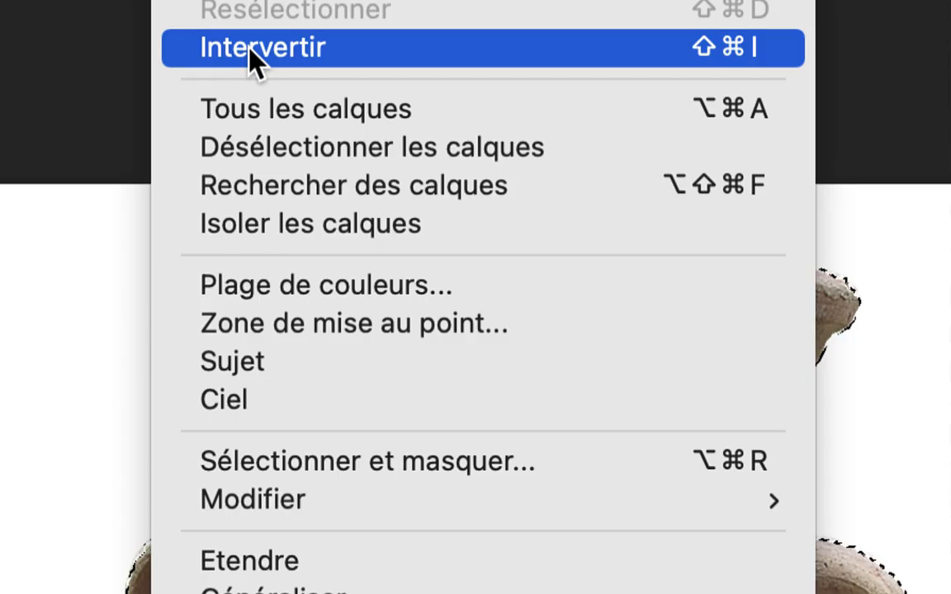
left_click(249, 47)
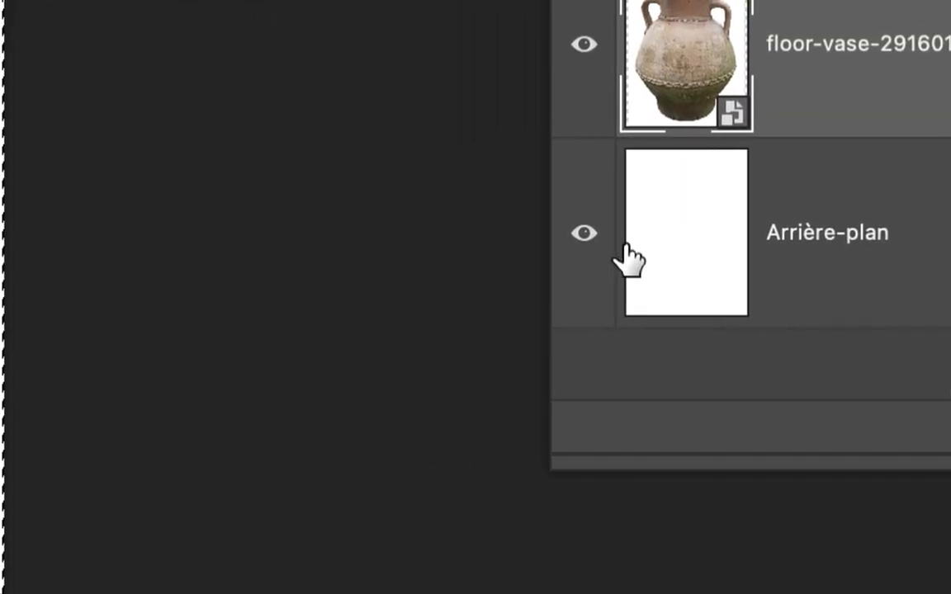
Step: Hide the Arrière-plan layer and try to delete the selected surroundings from the vase's smart object layer
left_click(587, 236)
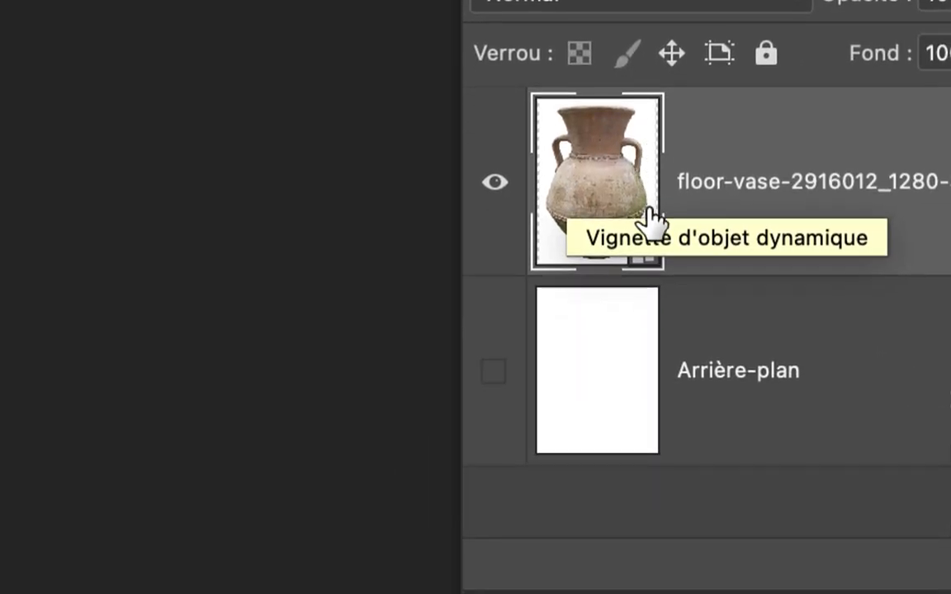
left_click(649, 216, "super")
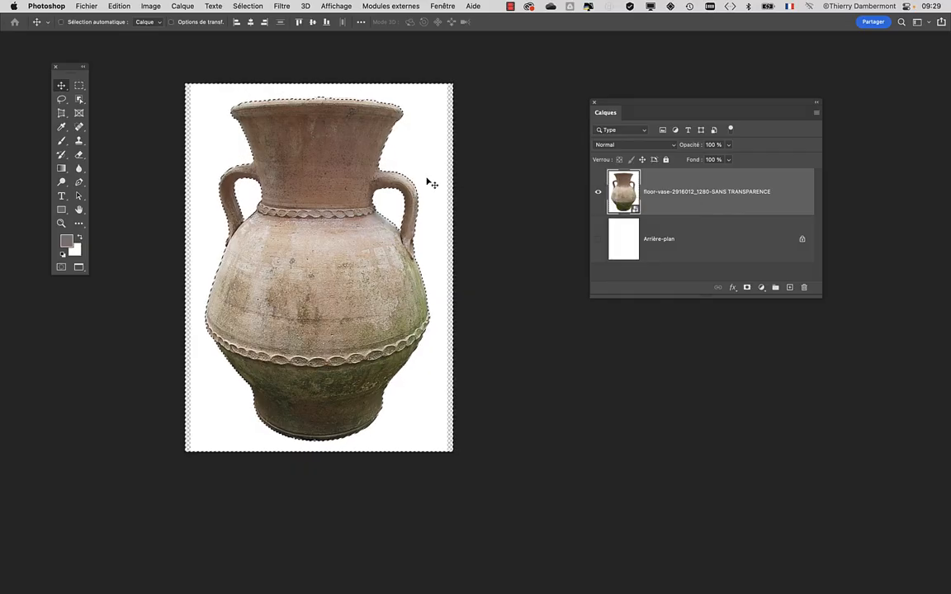
key("BackSpace")
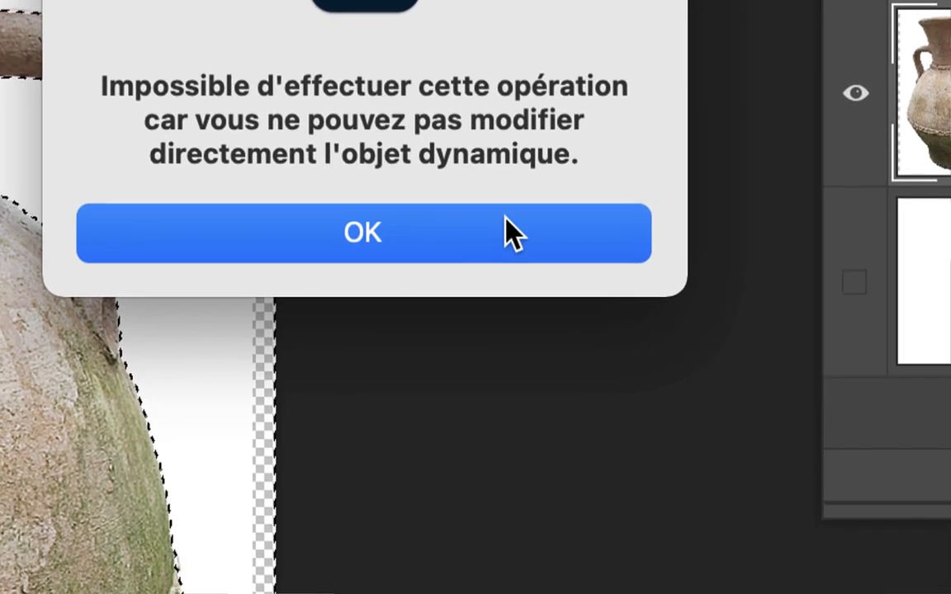
left_click(549, 258)
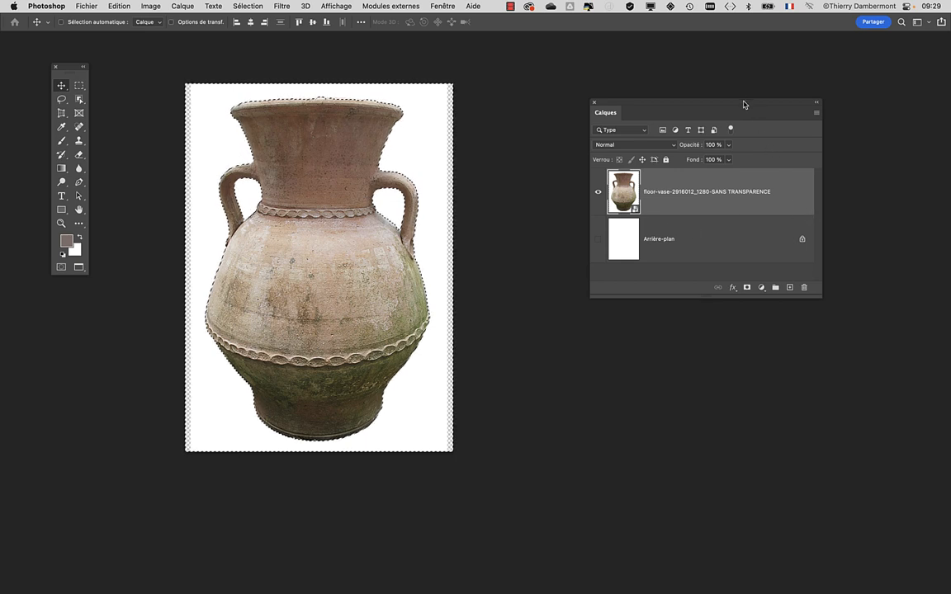
Step: Rasterize the vase layer and delete the selected white surroundings from it
left_click_drag(744, 101, 645, 106)
left_click_drag(720, 300, 861, 292)
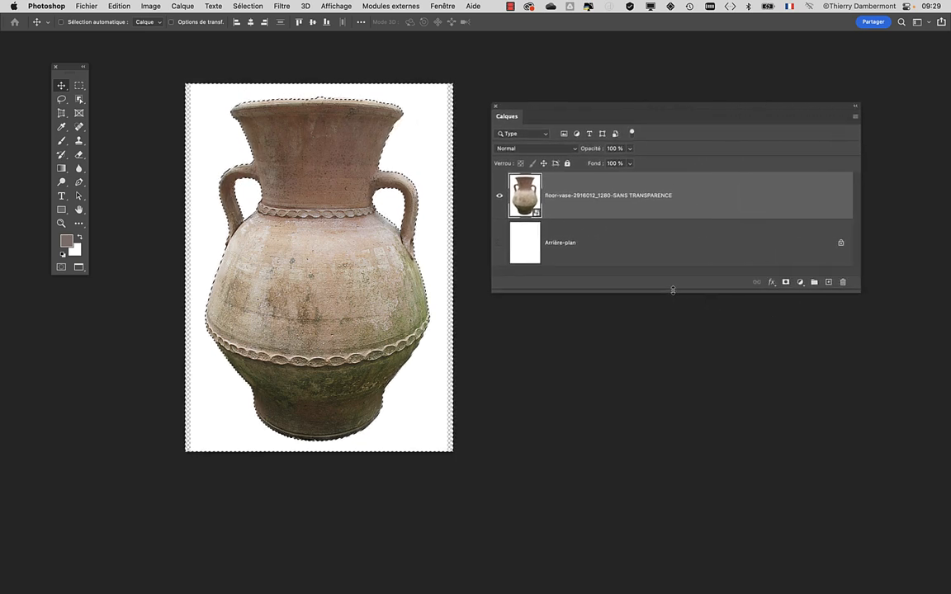
left_click_drag(670, 293, 671, 340)
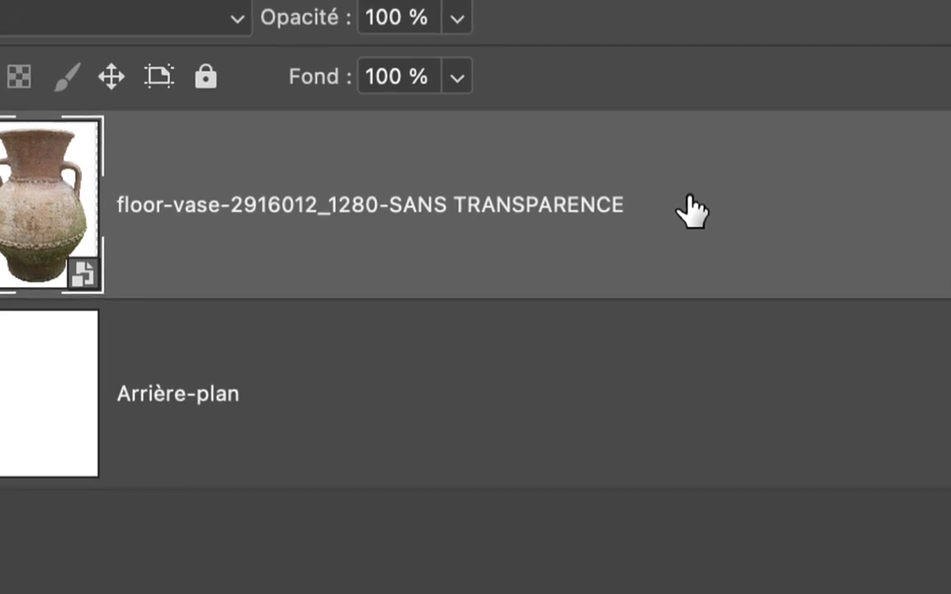
right_click(692, 208)
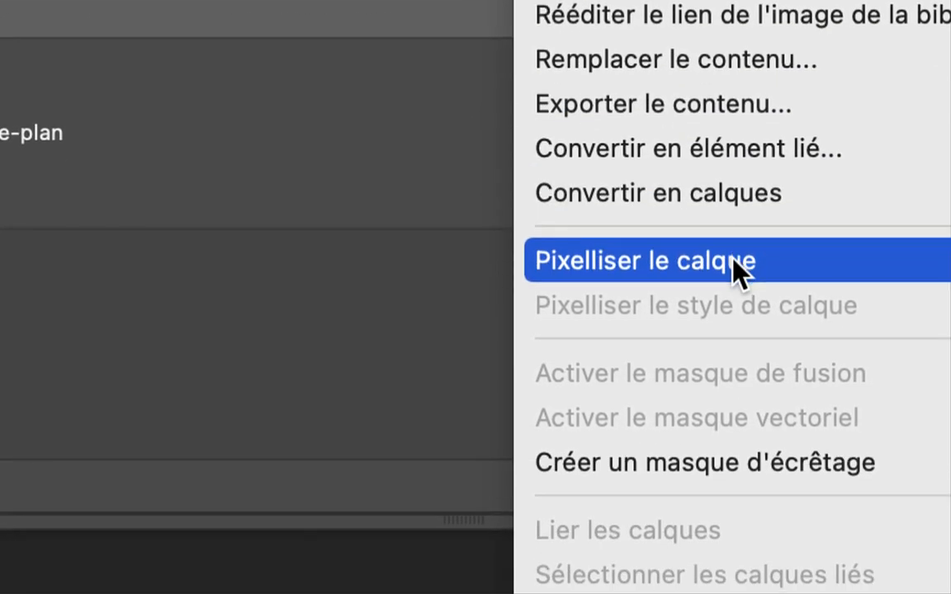
left_click(738, 269)
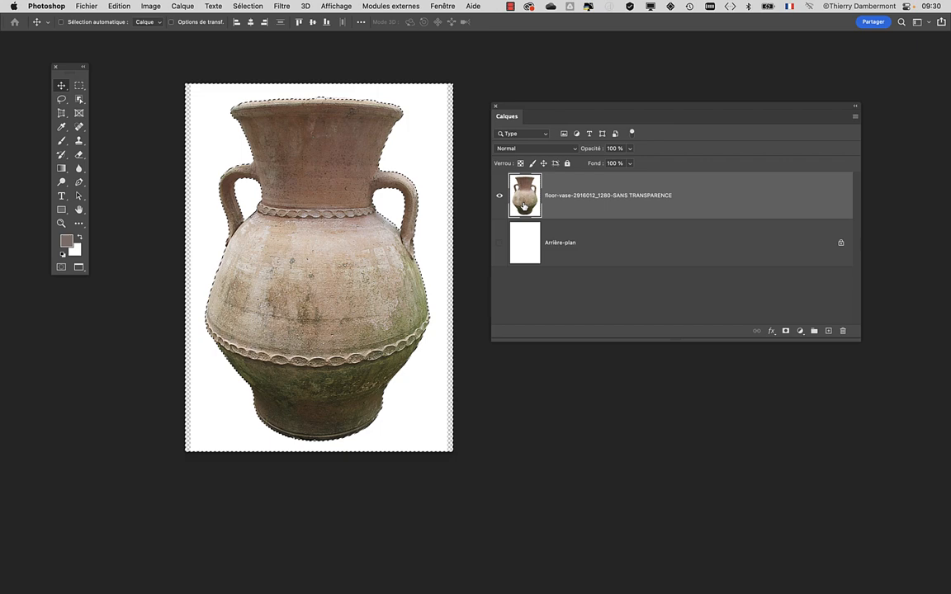
key("BackSpace")
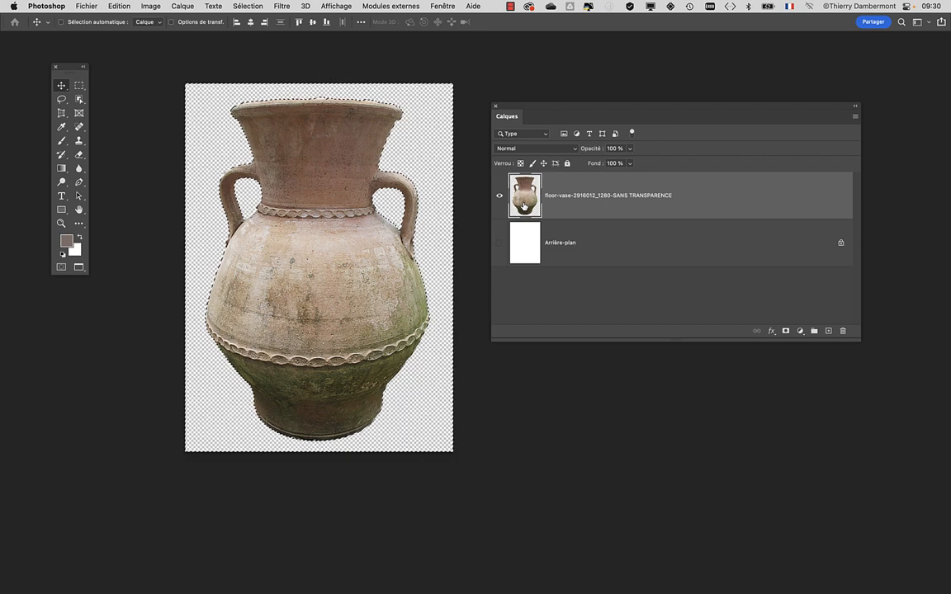
Step: Deselect everything and toggle the Arrière-plan layer's visibility to check the cut-out, leaving that layer hidden
left_click(248, 6)
left_click(258, 31)
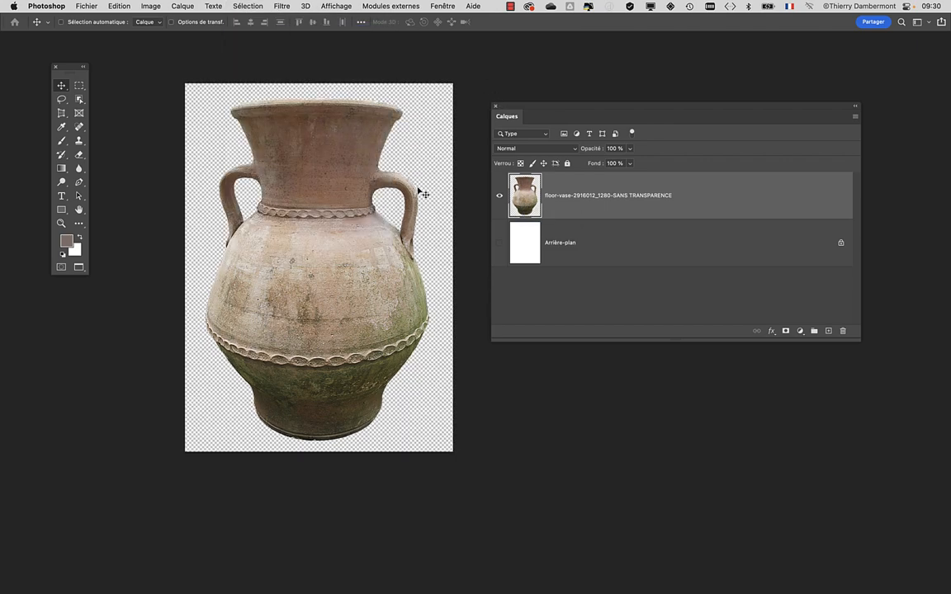
scroll(373, 211, "up", 2)
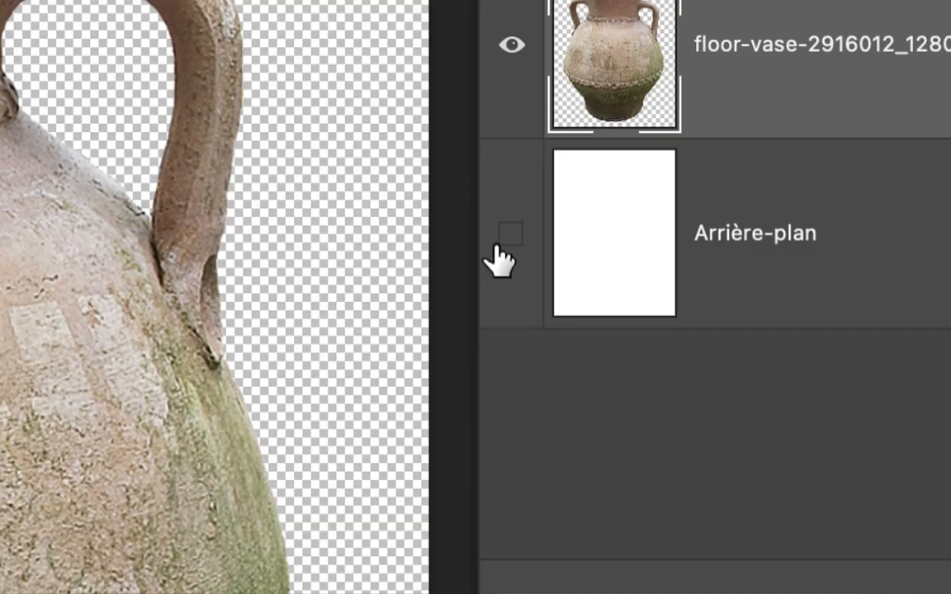
left_click(499, 247)
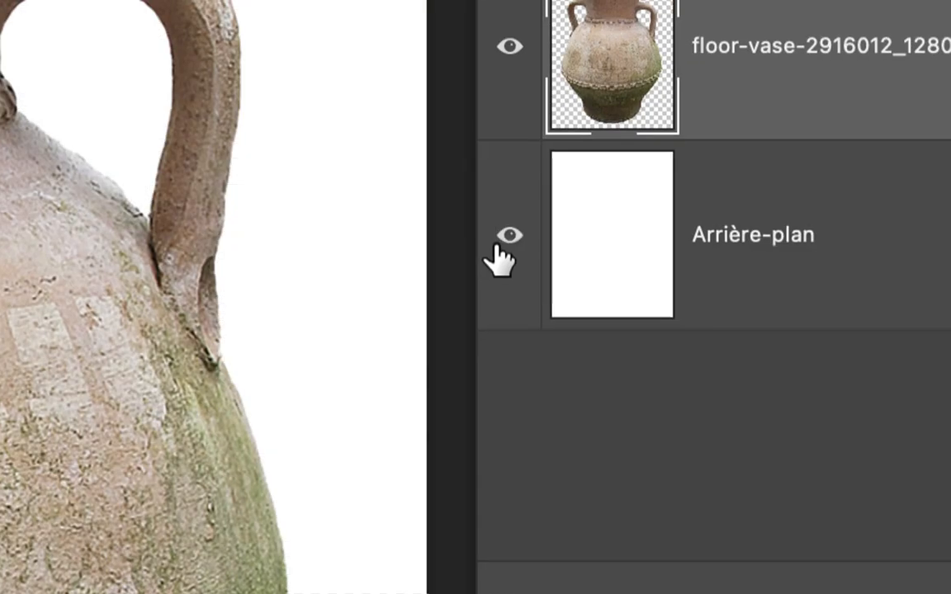
left_click(499, 247)
left_click(499, 246)
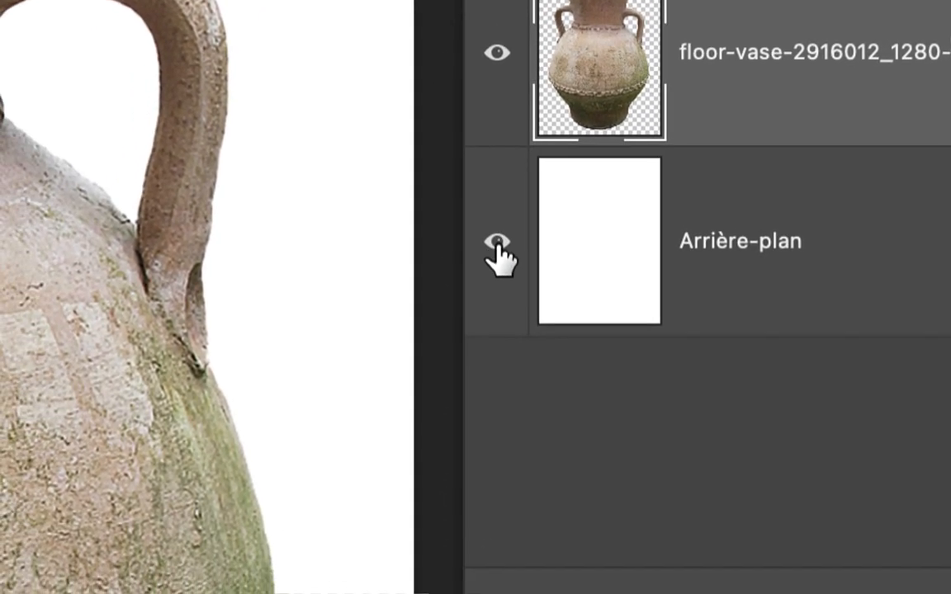
left_click(376, 392)
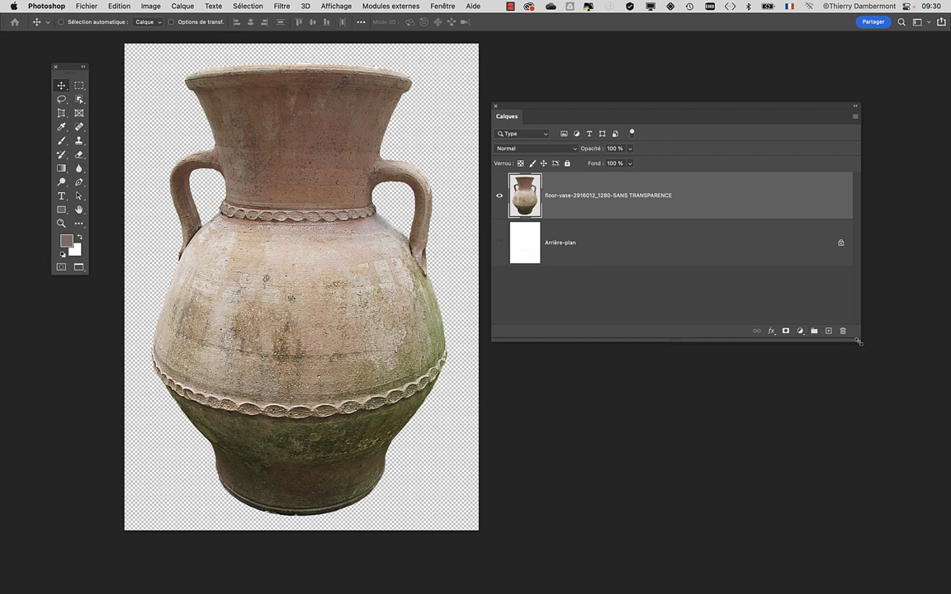
Step: Shrink the Calques panel and move it away from the image, repositioning the vase in the workspace
left_click_drag(859, 341, 639, 330)
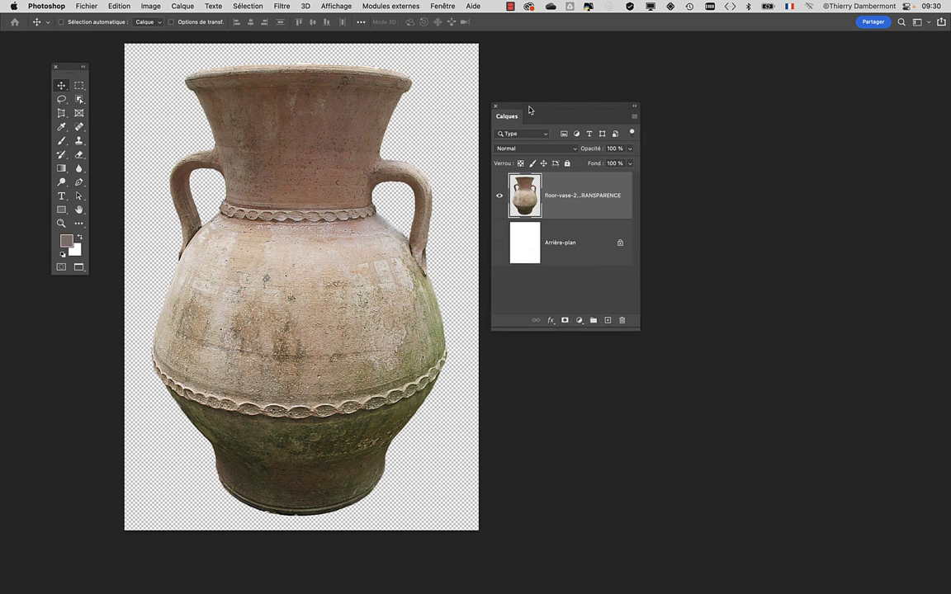
left_click_drag(530, 110, 731, 113)
left_click_drag(521, 178, 585, 191)
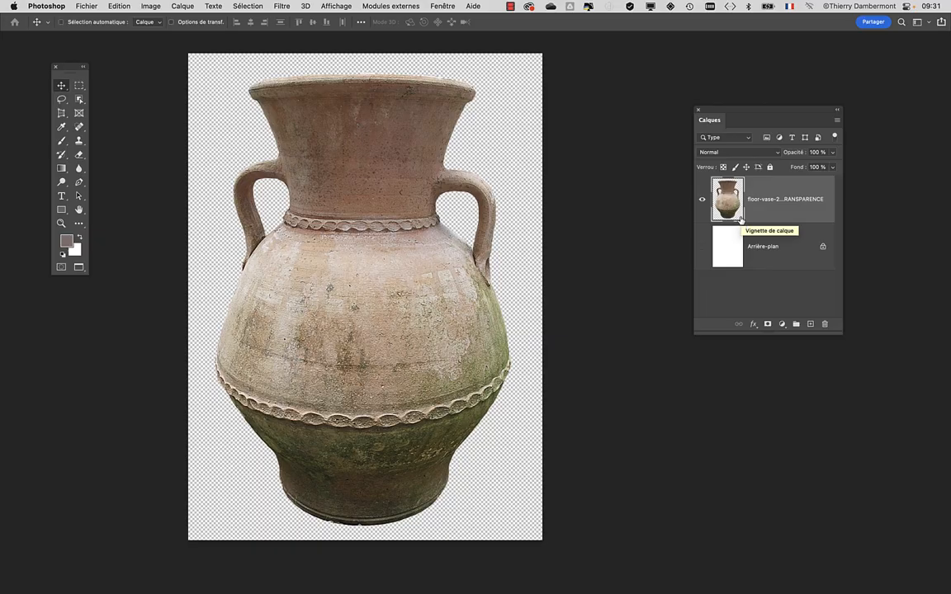
Step: Switch to Firefox and read through the written procedure for removing a subject's background in the Google Docs course document
key("super+Tab")
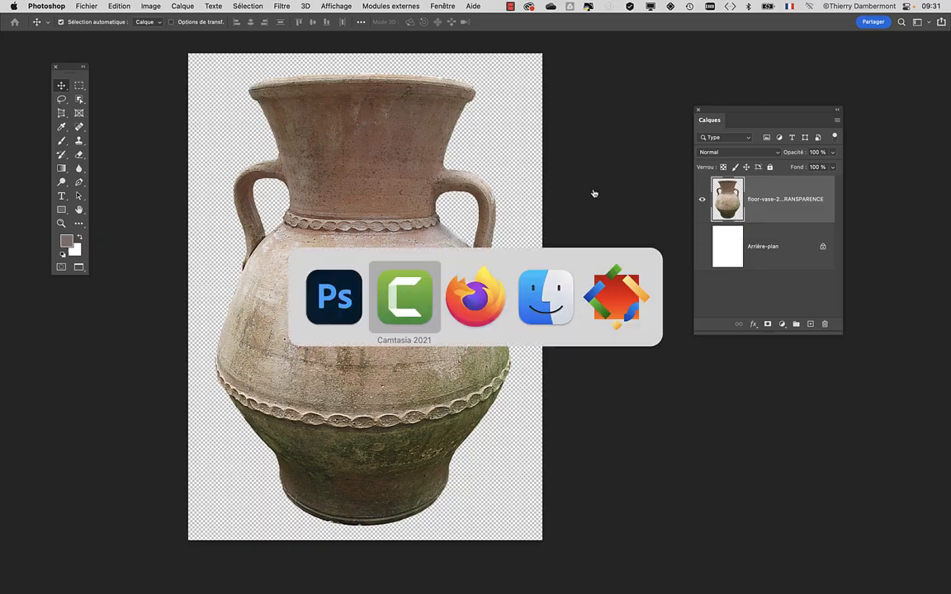
left_click(498, 300)
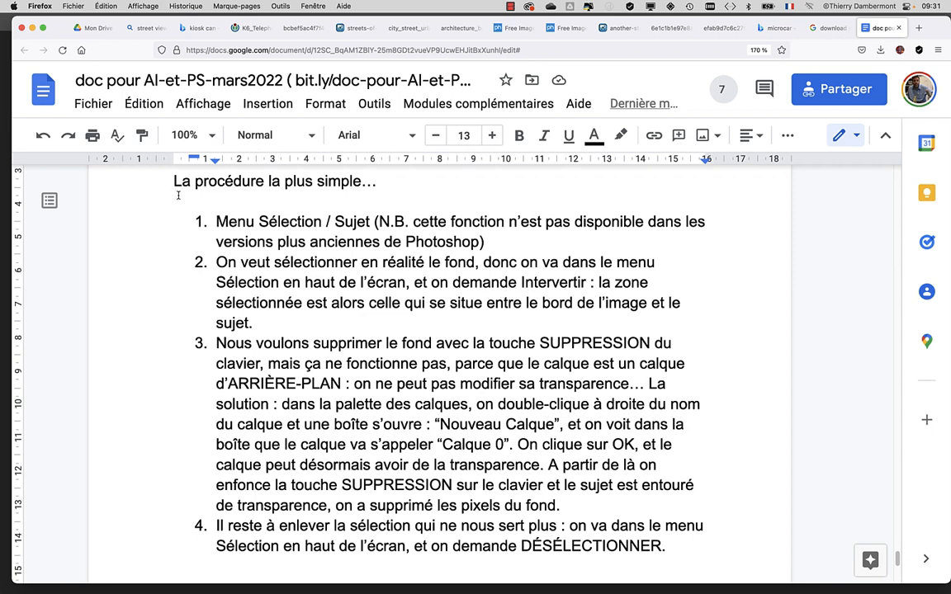
left_click_drag(175, 181, 385, 188)
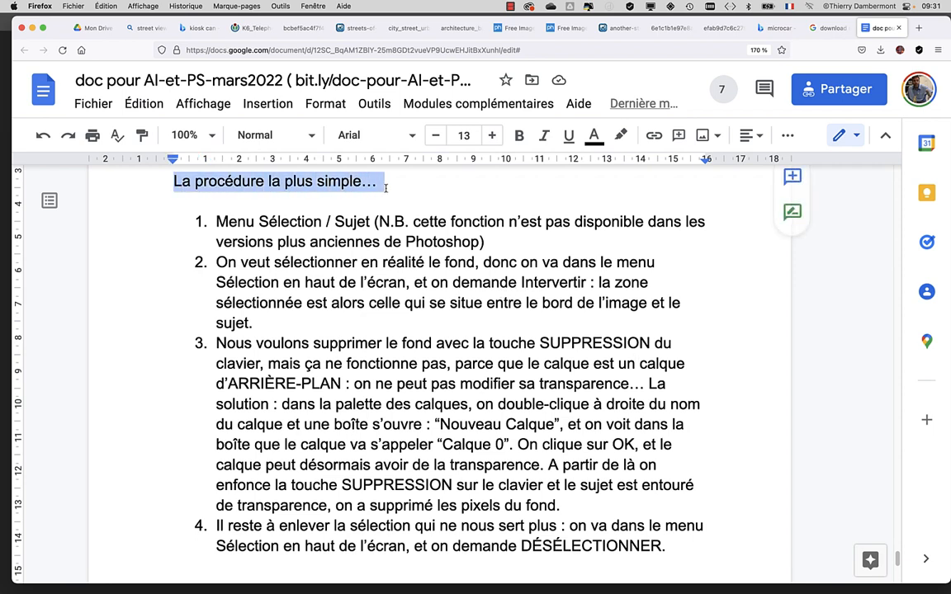
left_click_drag(217, 221, 313, 222)
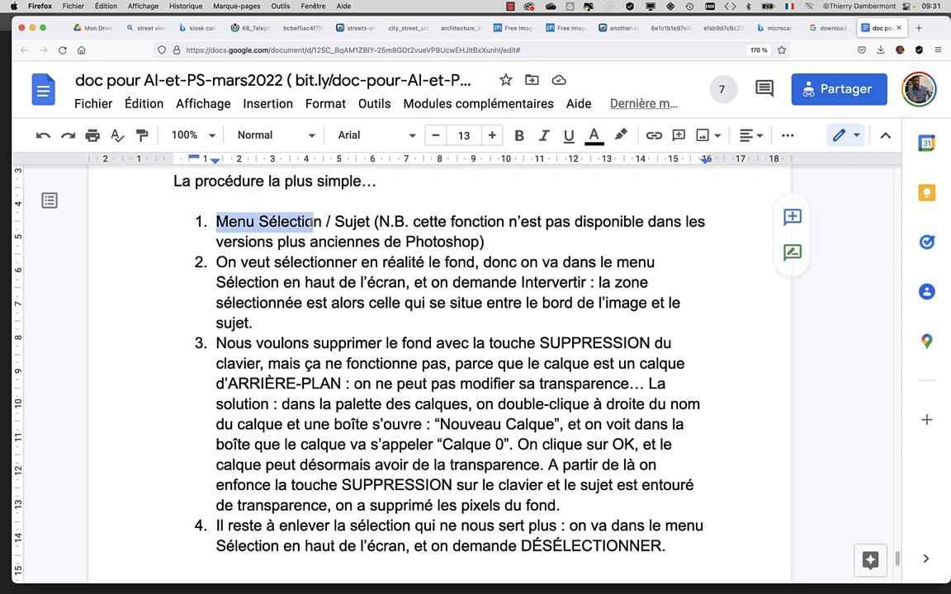
scroll(401, 390, "down", 1)
scroll(402, 390, "up", 1)
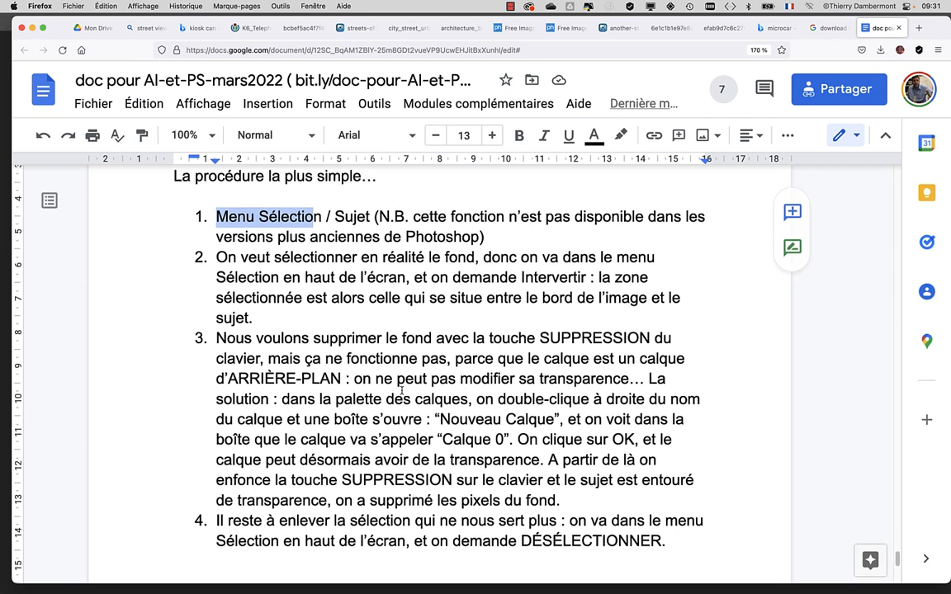
left_click_drag(233, 303, 276, 307)
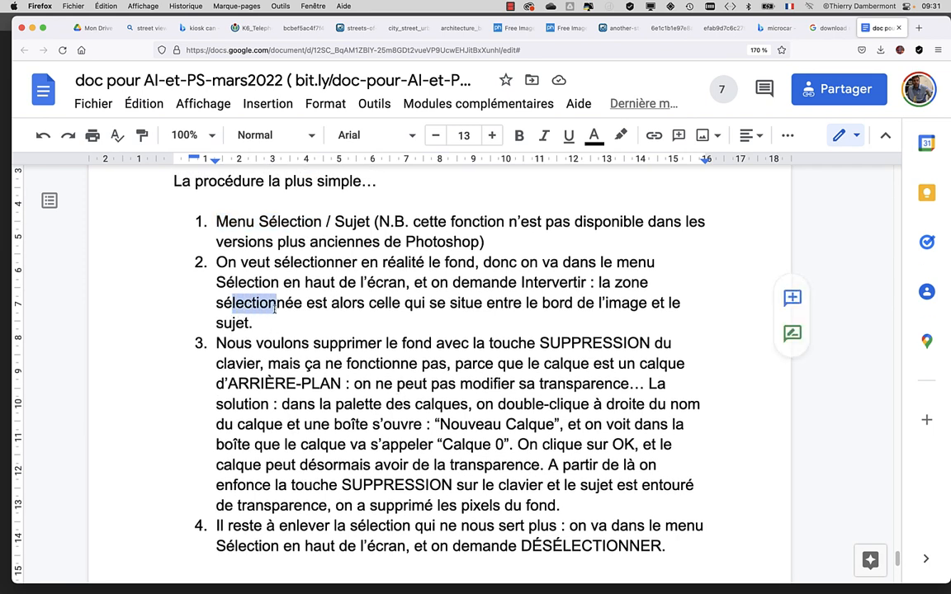
left_click(307, 365)
scroll(650, 441, "down", 5)
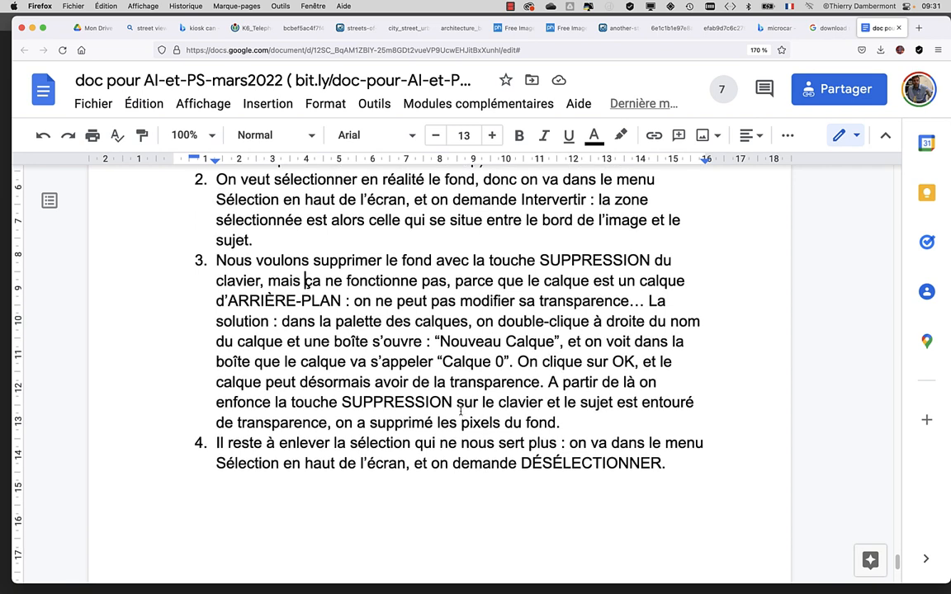
Step: Start an unnumbered paragraph below point 4 of the procedure reading 'ATTENTION si vous avez importé l’image'
scroll(667, 422, "down", 3)
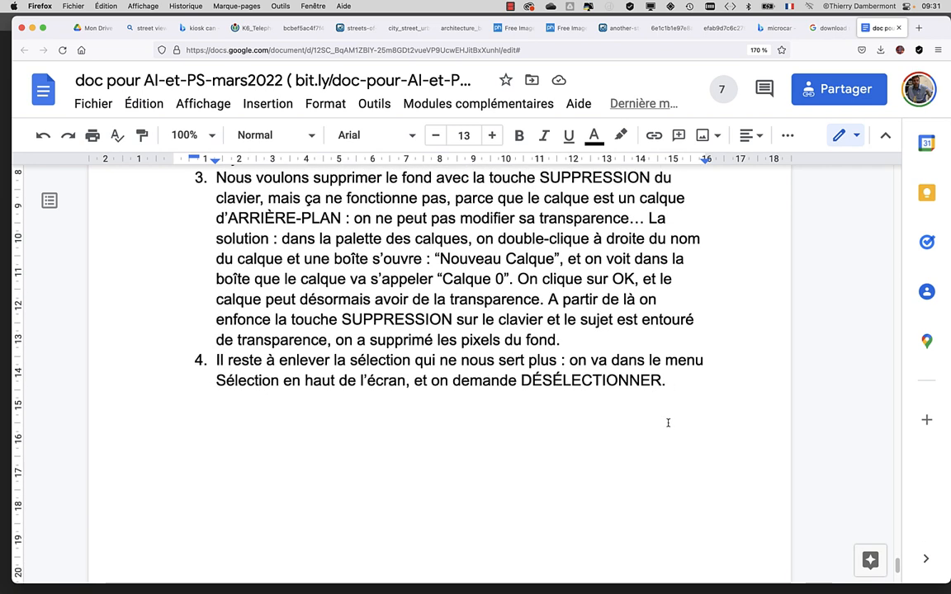
key("Return")
key("Return")
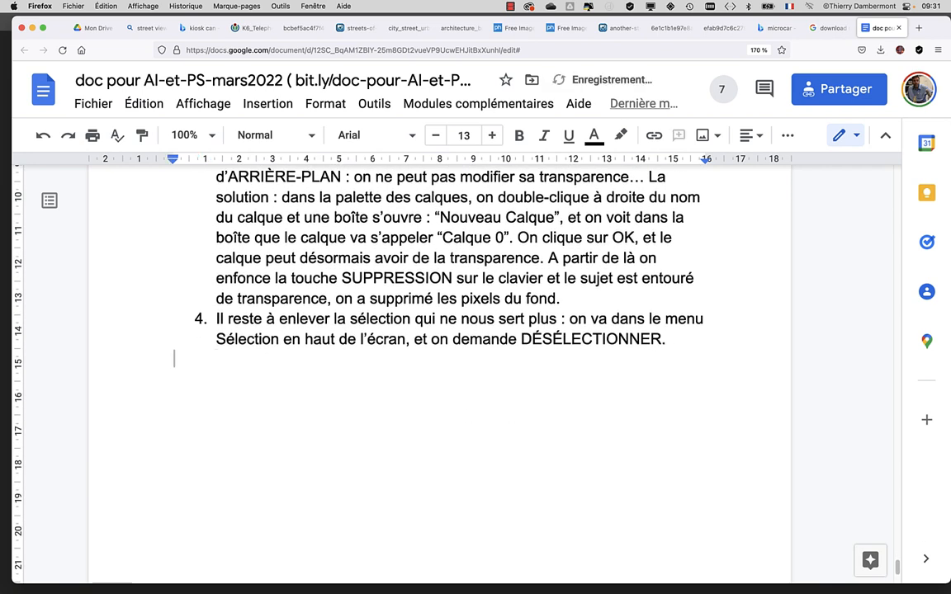
type("ATTENTION si vous ")
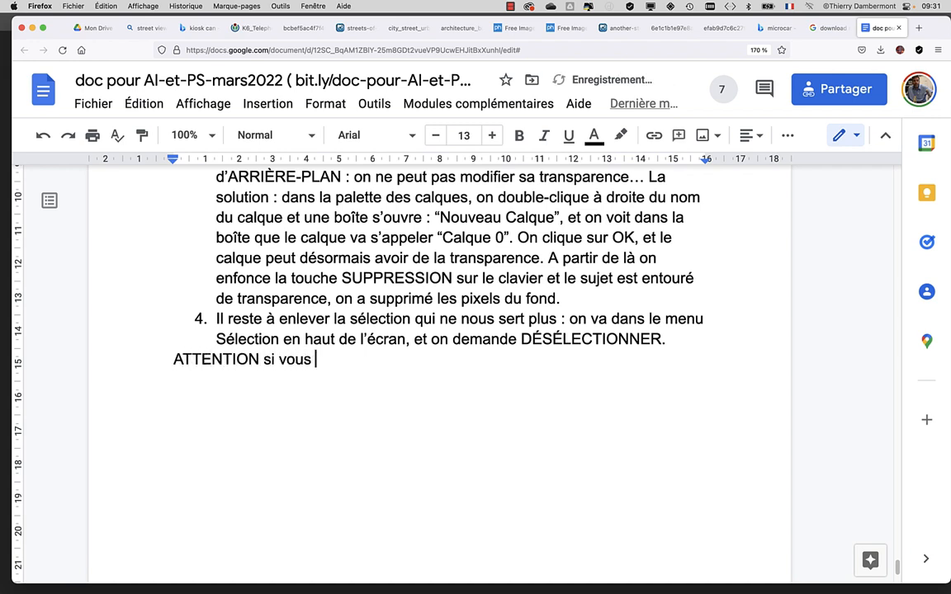
type("avez importé l'")
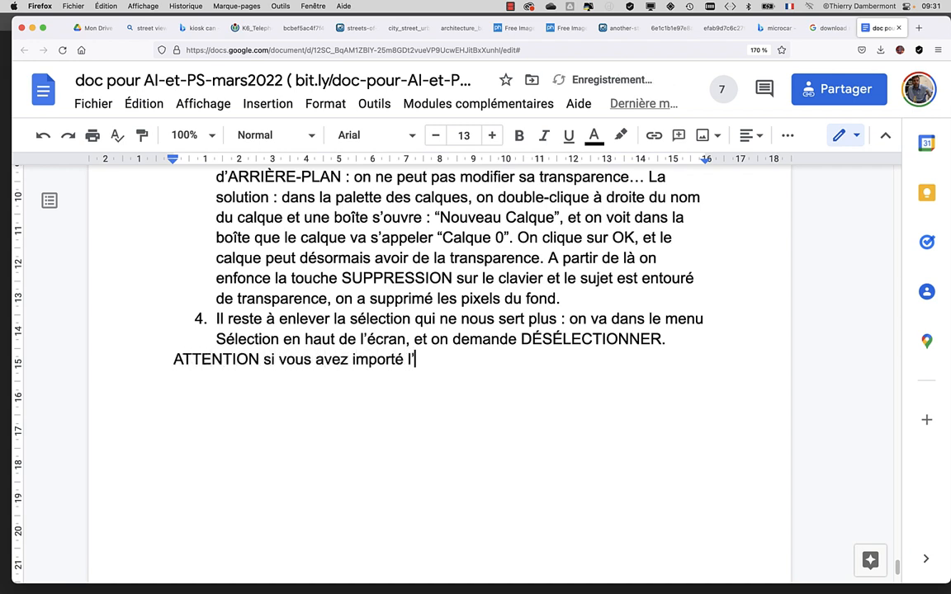
type("image")
Step: Separate the ATTENTION paragraph from the numbered list with an unnumbered blank line and make its text bold
left_click(671, 340)
key("Return")
left_click_drag(492, 379, 172, 378)
left_click(203, 361)
left_click(208, 361)
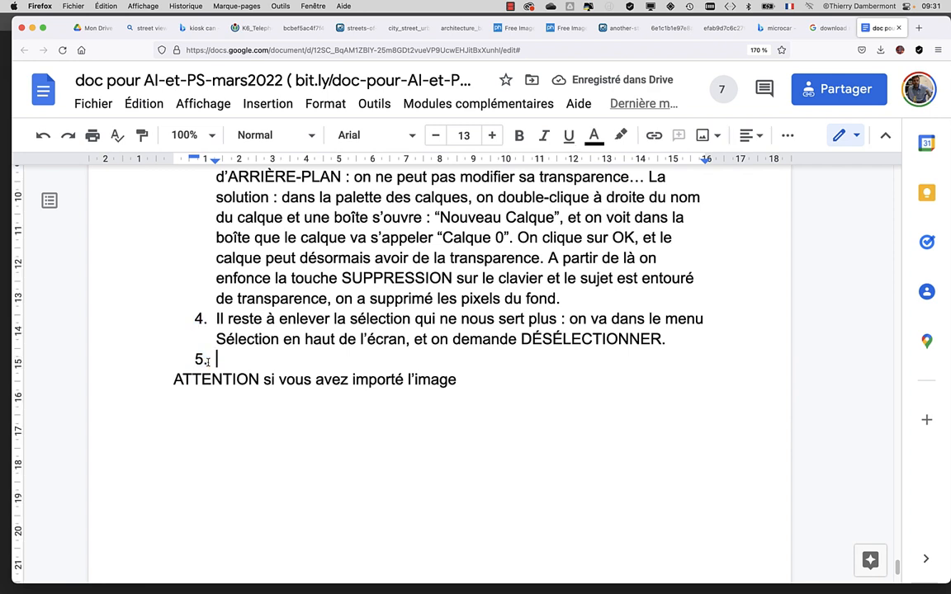
key("BackSpace")
left_click_drag(172, 379, 459, 376)
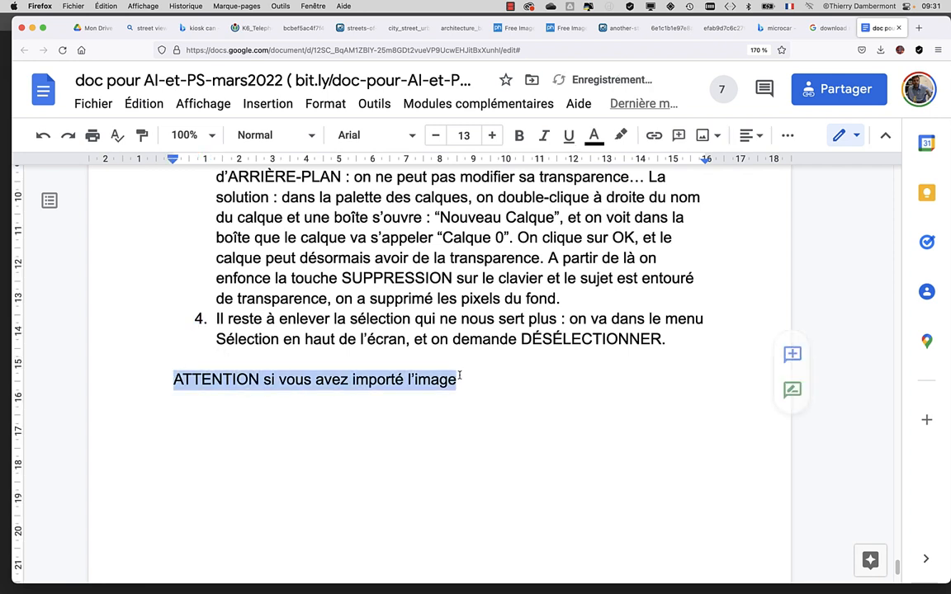
left_click(519, 135)
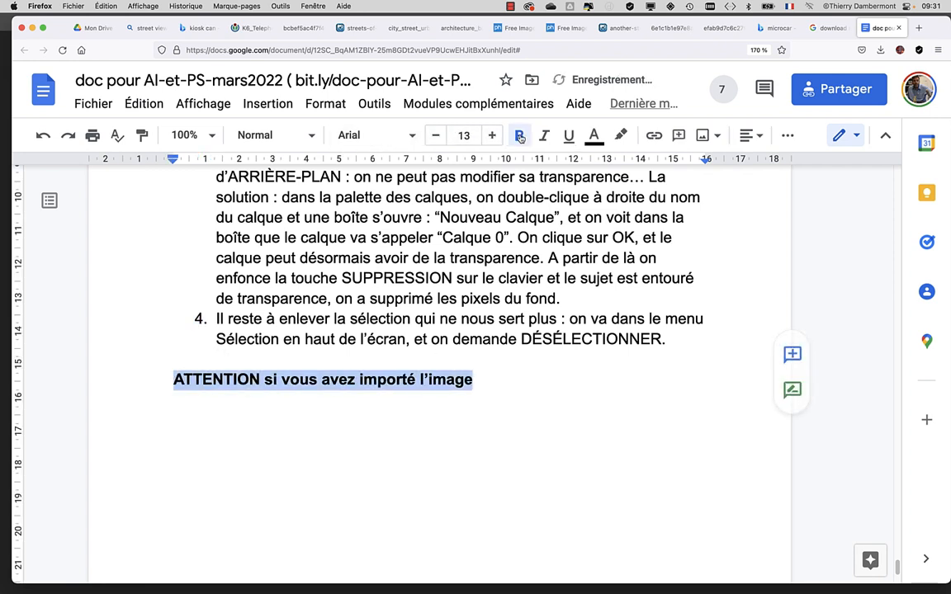
Step: Continue the bold warning with 'dans un autre, par le menu FIchier / Importer et incorporer', correcting the misspelled words
left_click(485, 379)
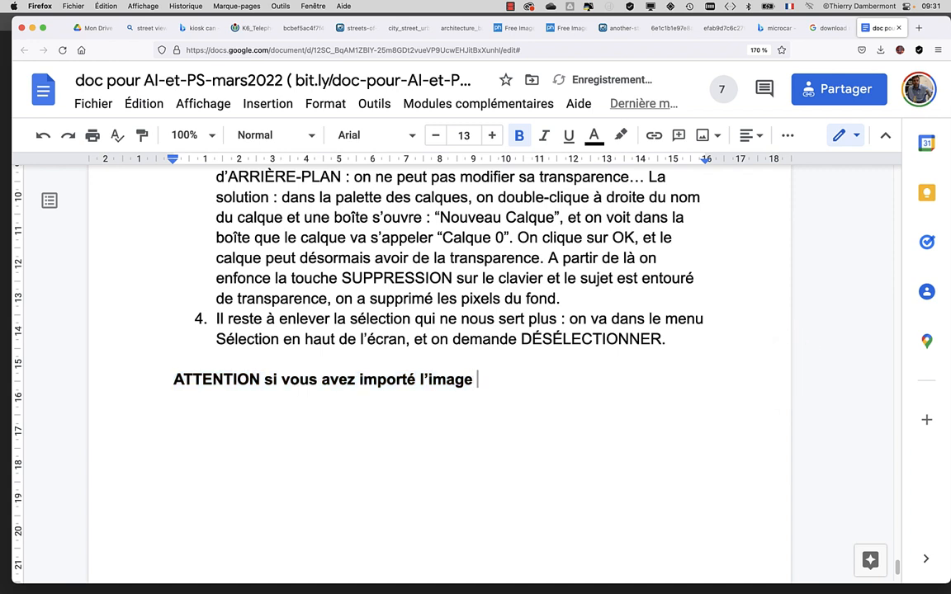
type("dans u")
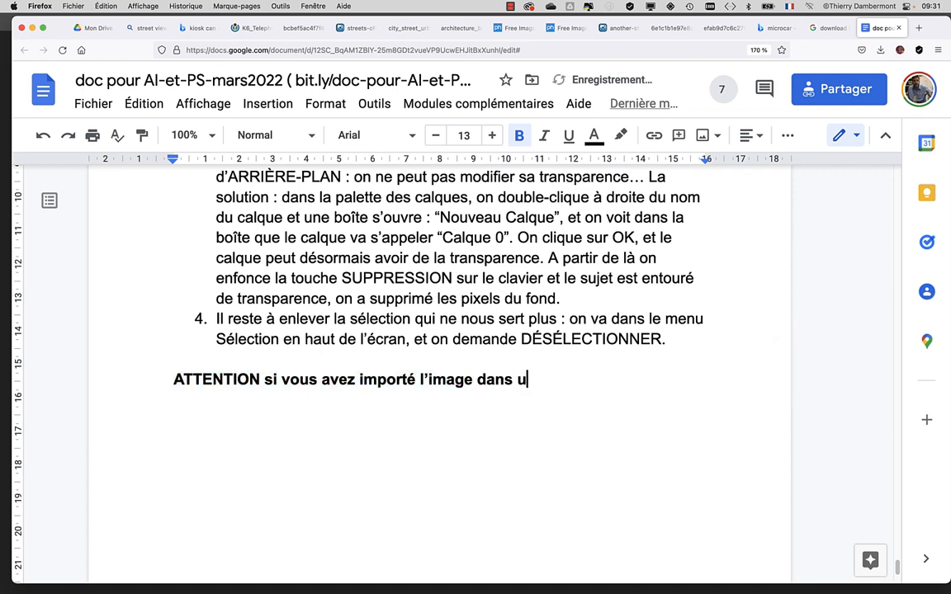
type("n autre, par le m")
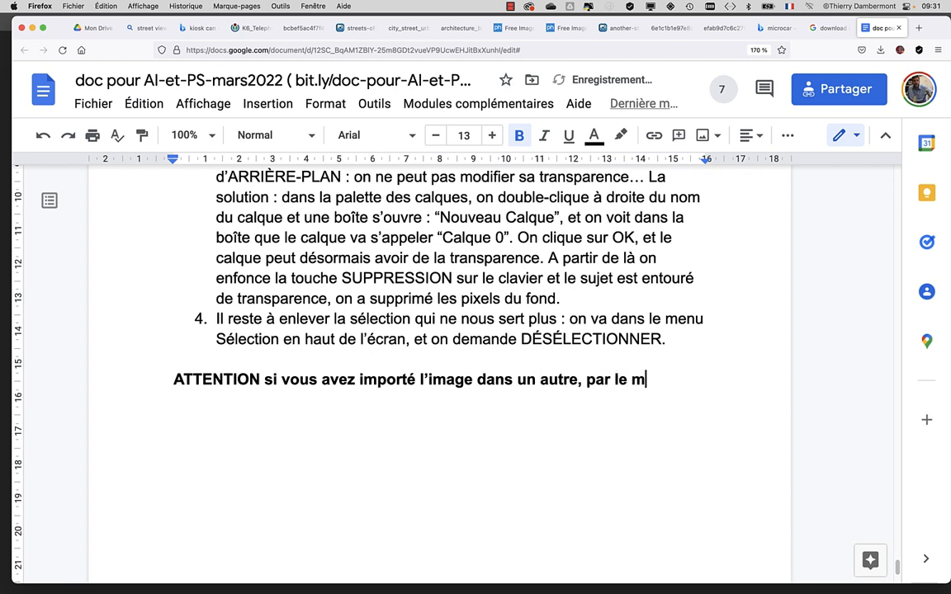
type("enu FIchi")
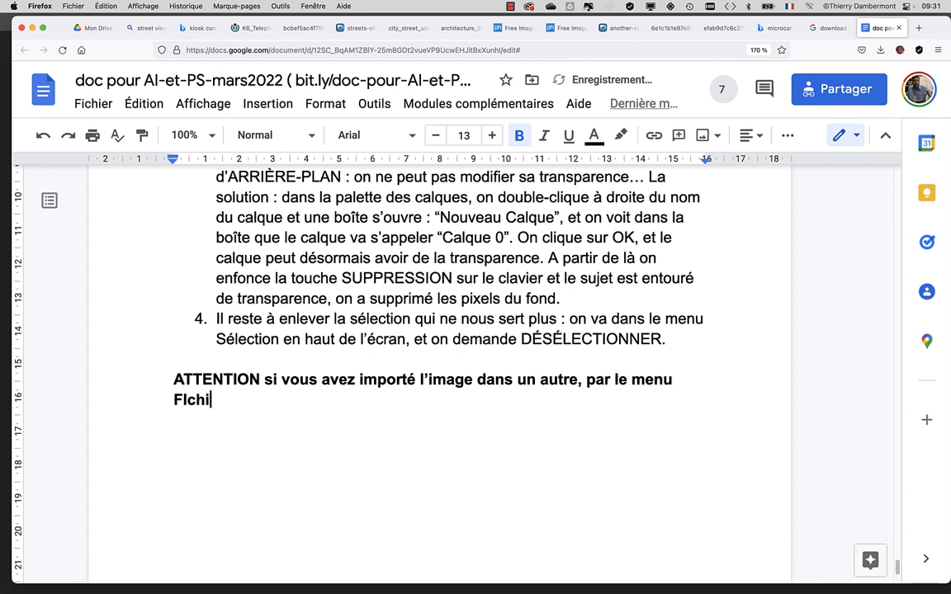
type("er / Imprter et incopro")
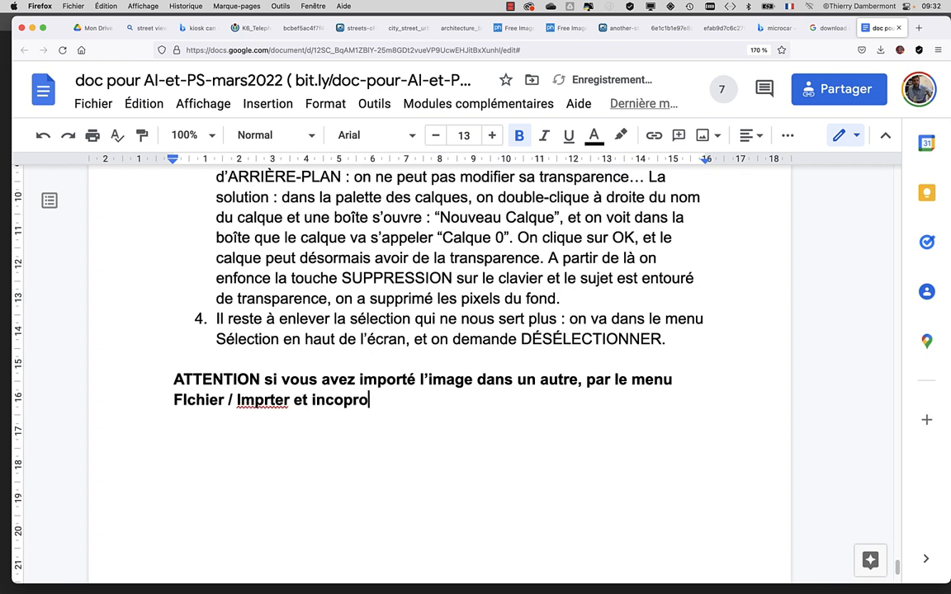
key("BackSpace")
key("BackSpace")
type("rporer")
left_click(260, 402)
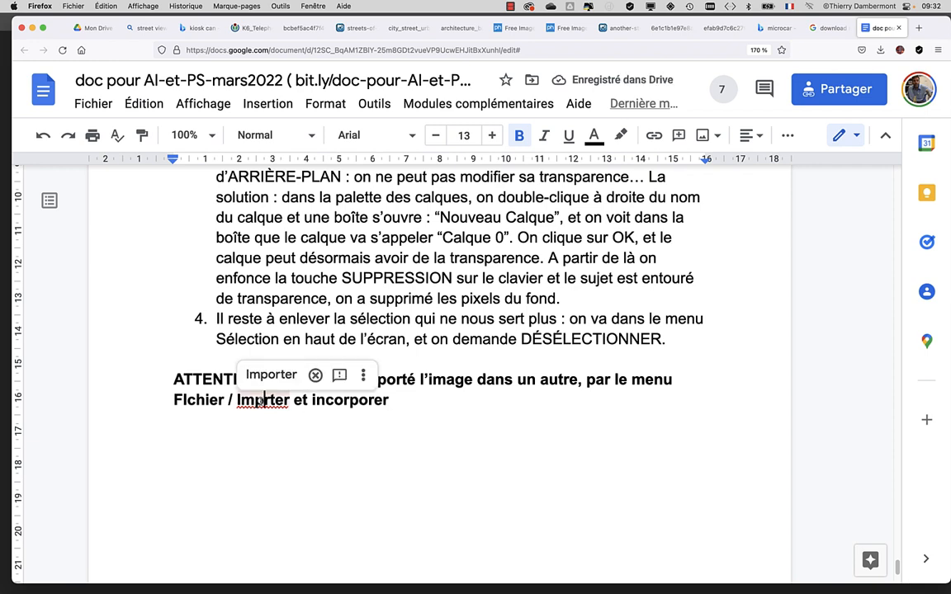
Step: Extend the warning with ', alors vous devrez faire un clic droit à droite du nom du calque “objet dynamique”'
left_click(399, 399)
type(", alors vous devrez")
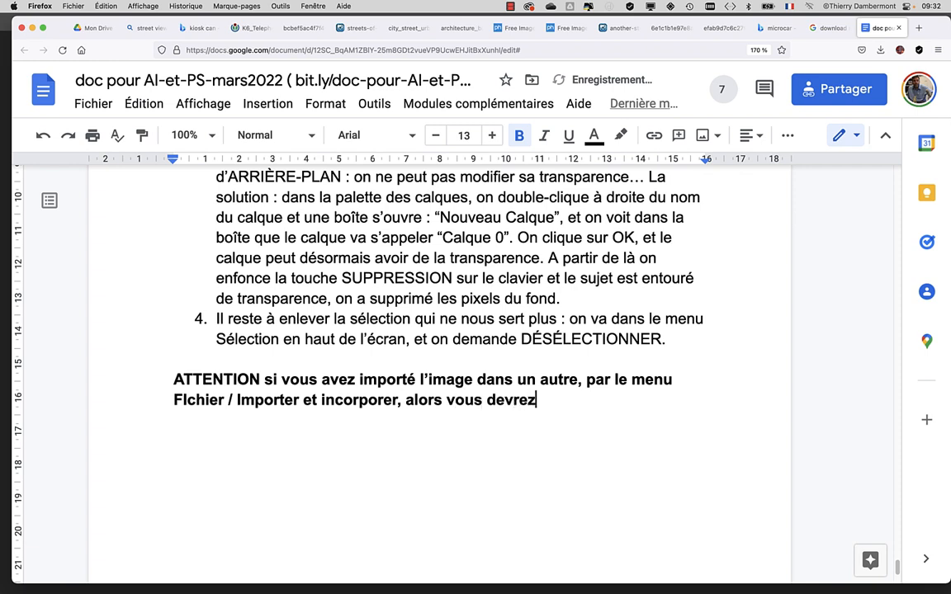
type(" faire un clic")
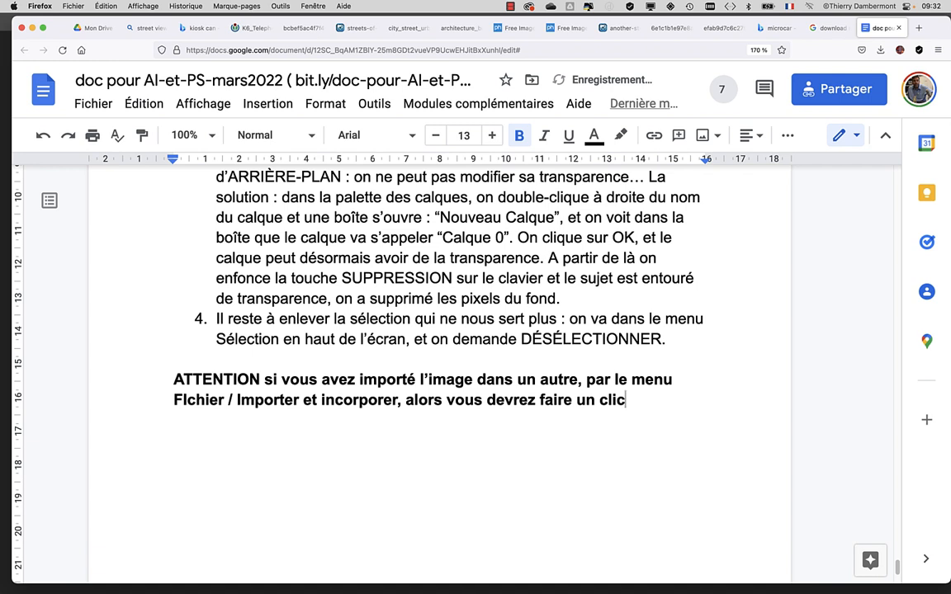
type(" droit à ")
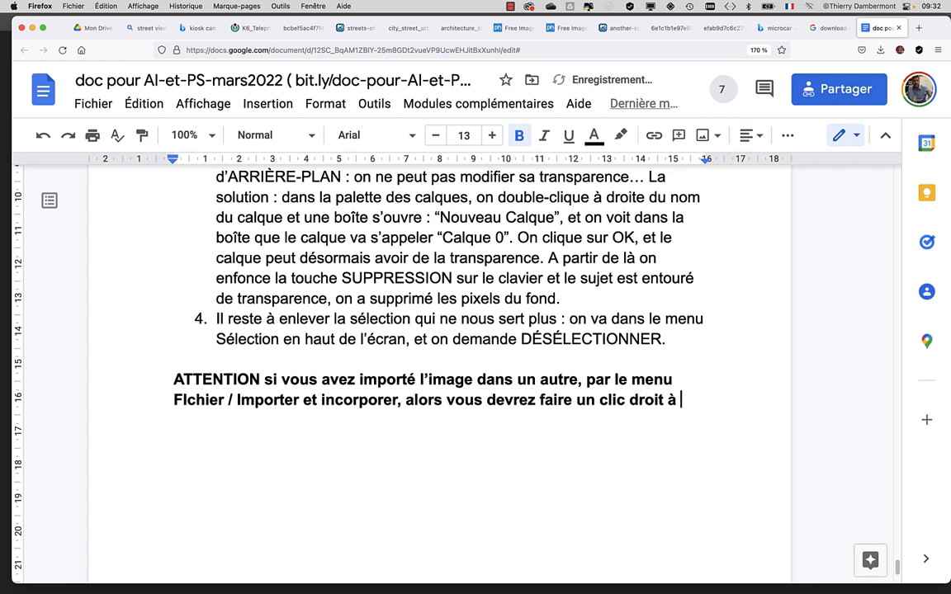
type("droite du nu")
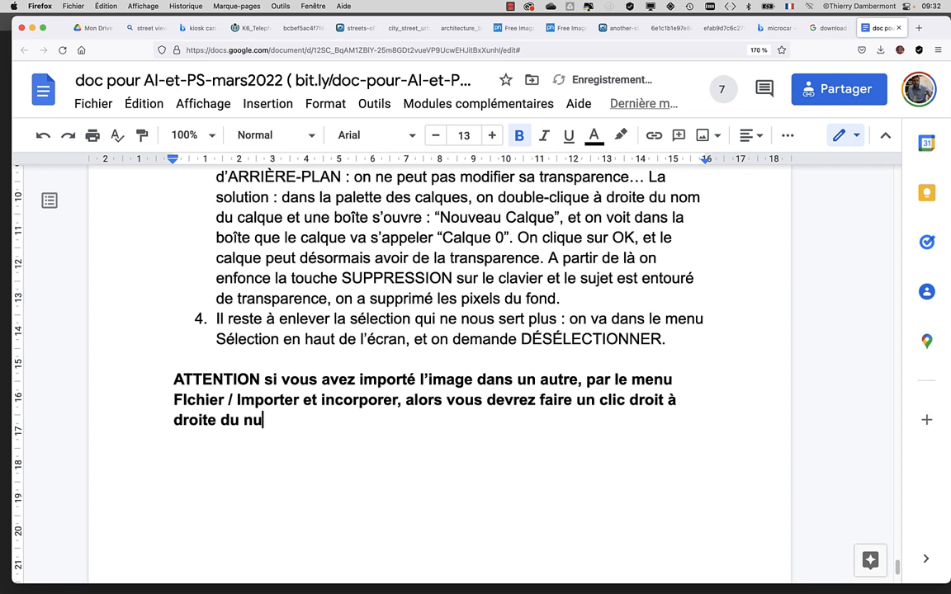
key("BackSpace")
type("om du calque")
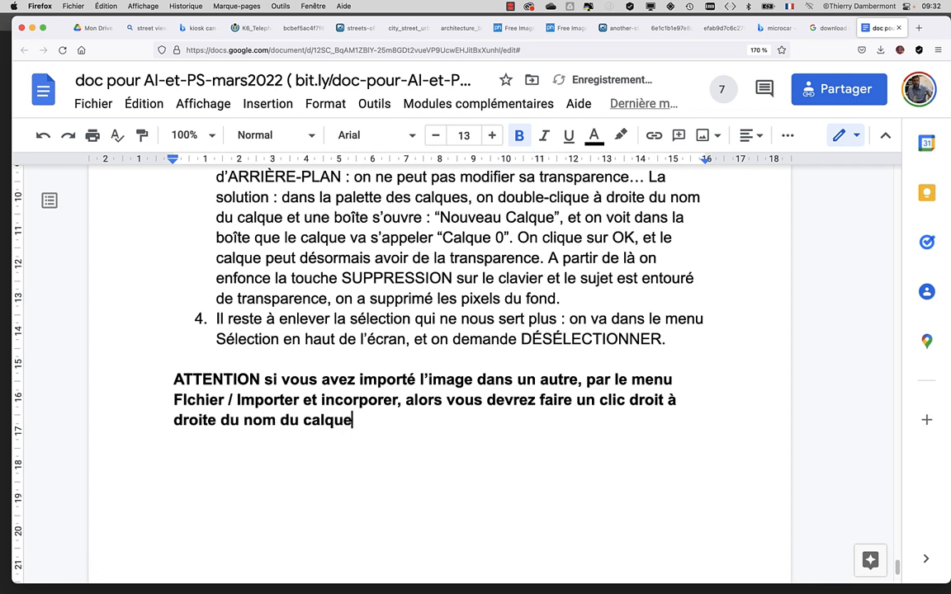
type(" “objet dynamique")
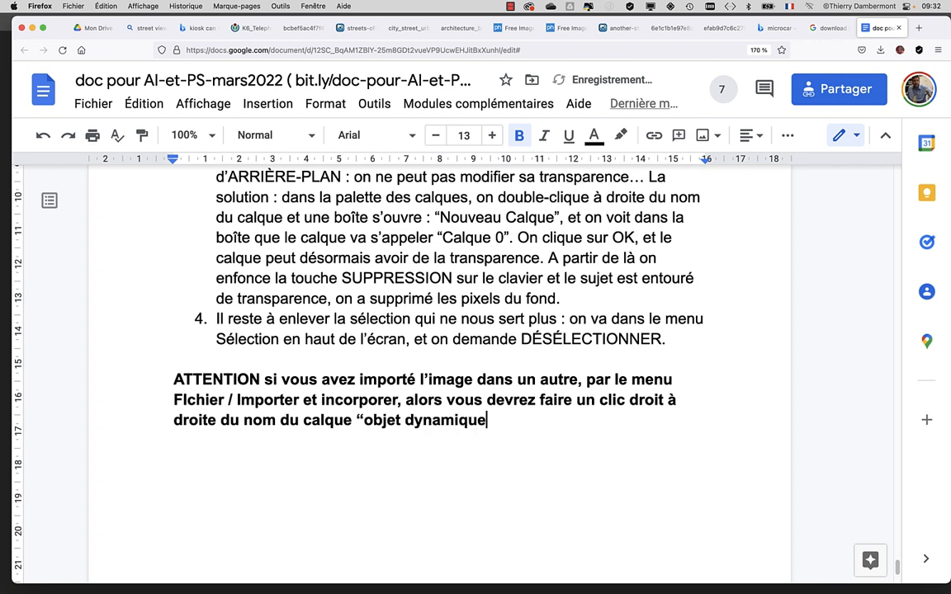
type("”")
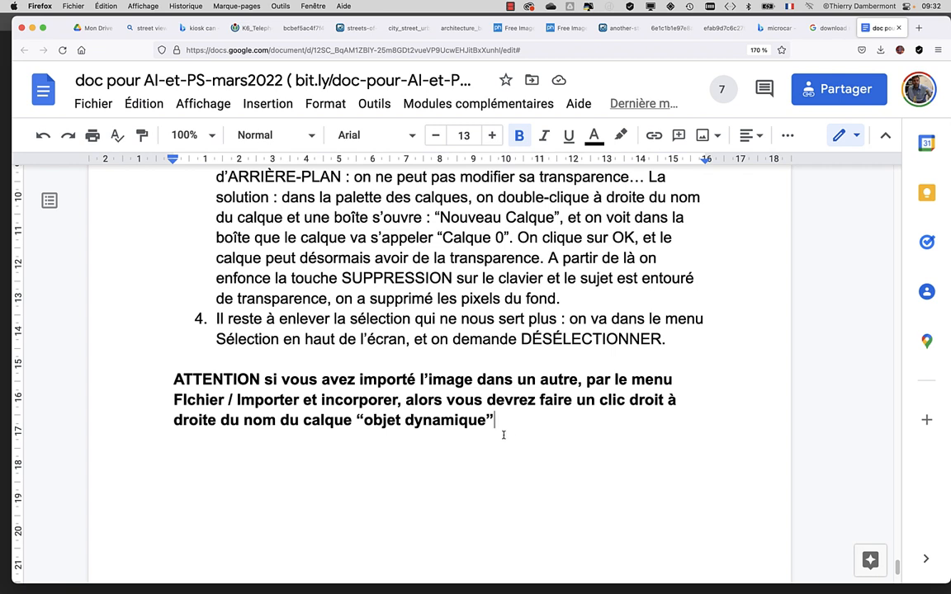
type(", et dans")
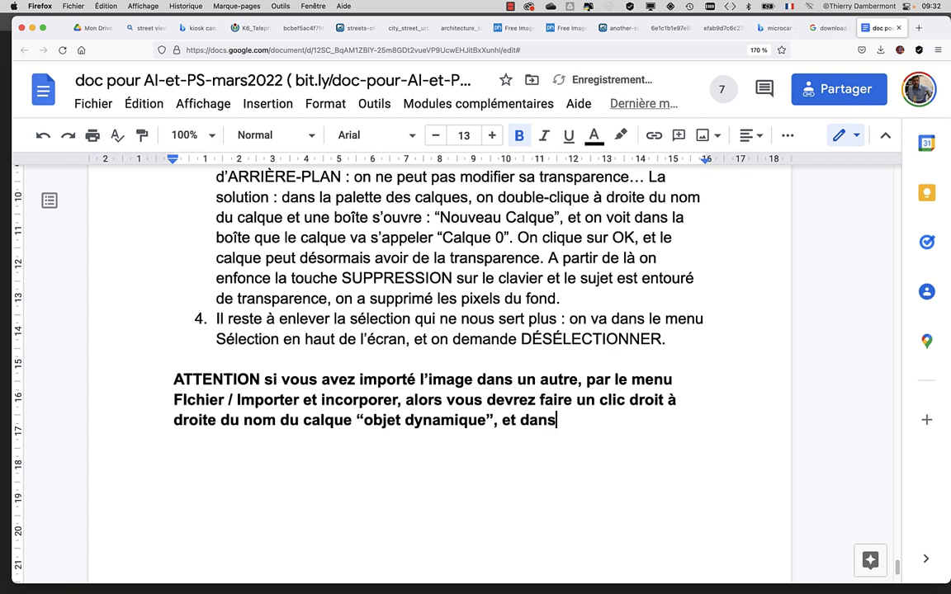
type(" le menu ")
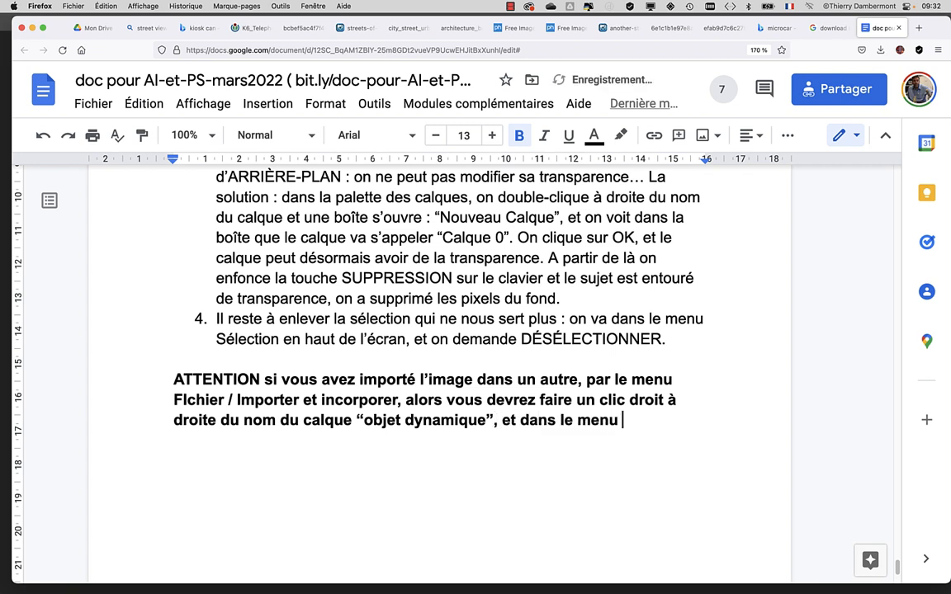
type("demander \"Pix")
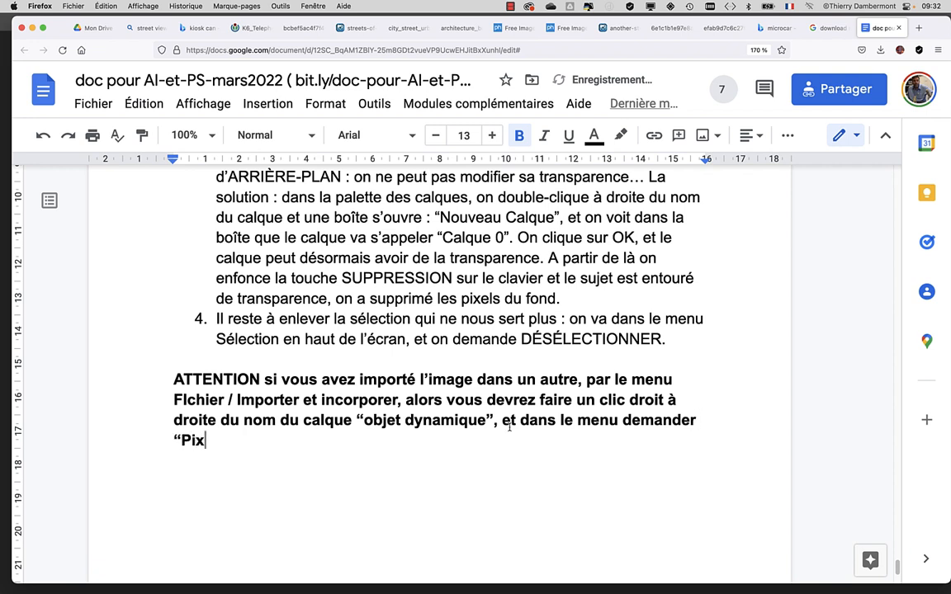
type("élliser”")
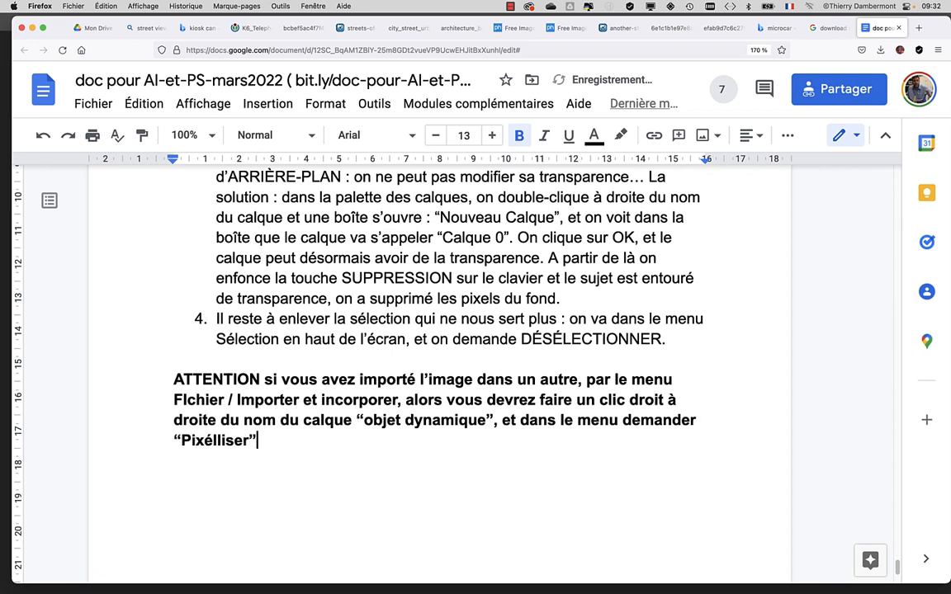
type(".")
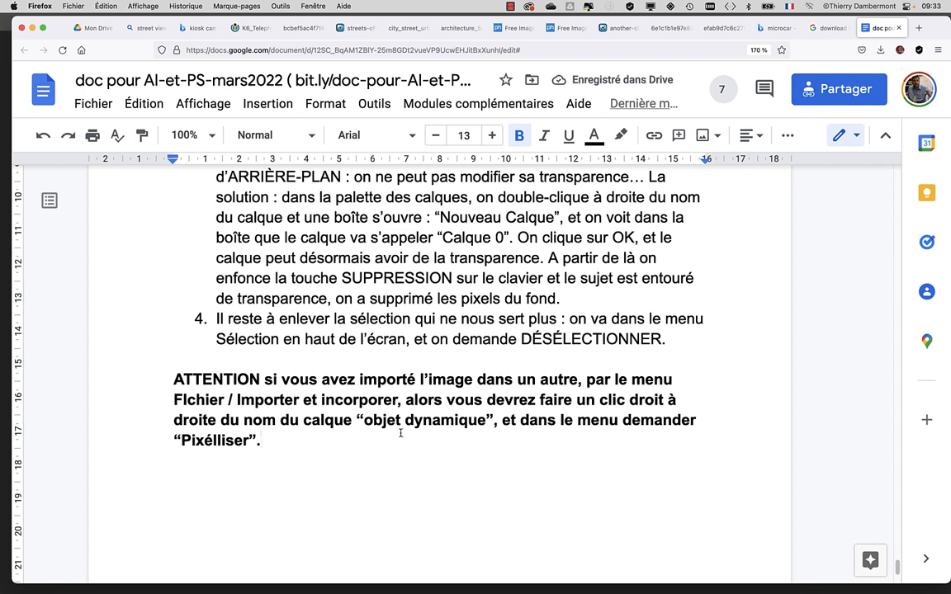
type(" Et là ")
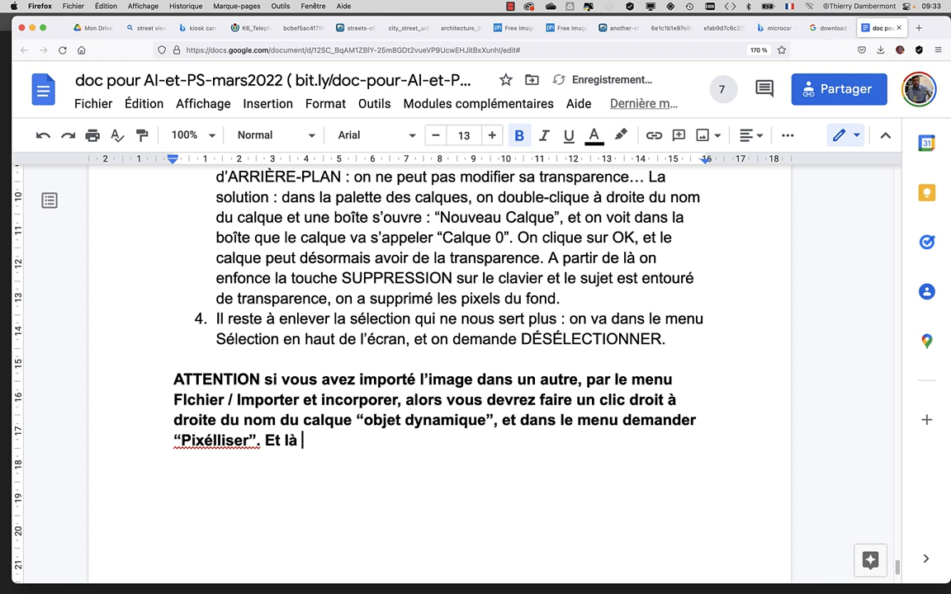
type("la procédure ")
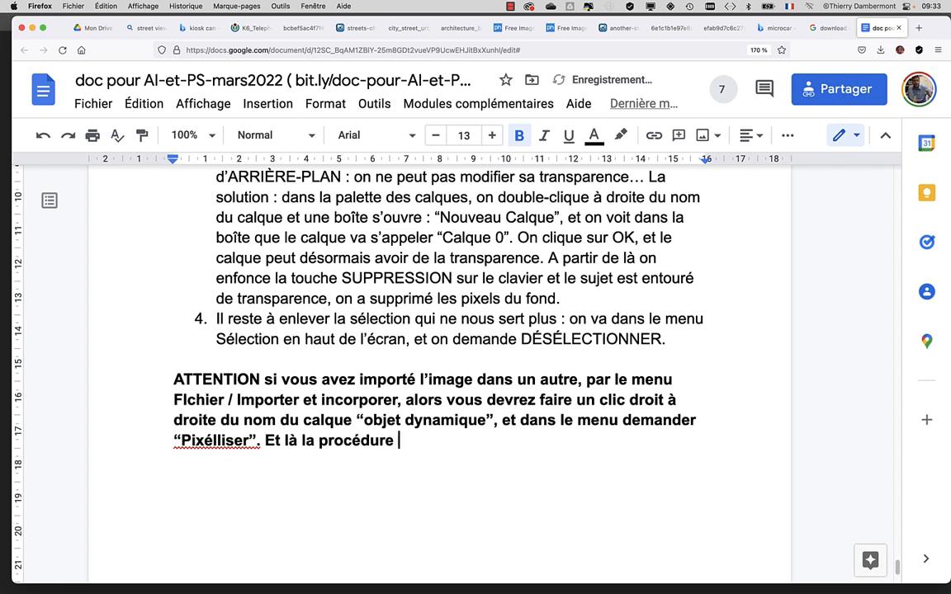
type("ci-dessus ")
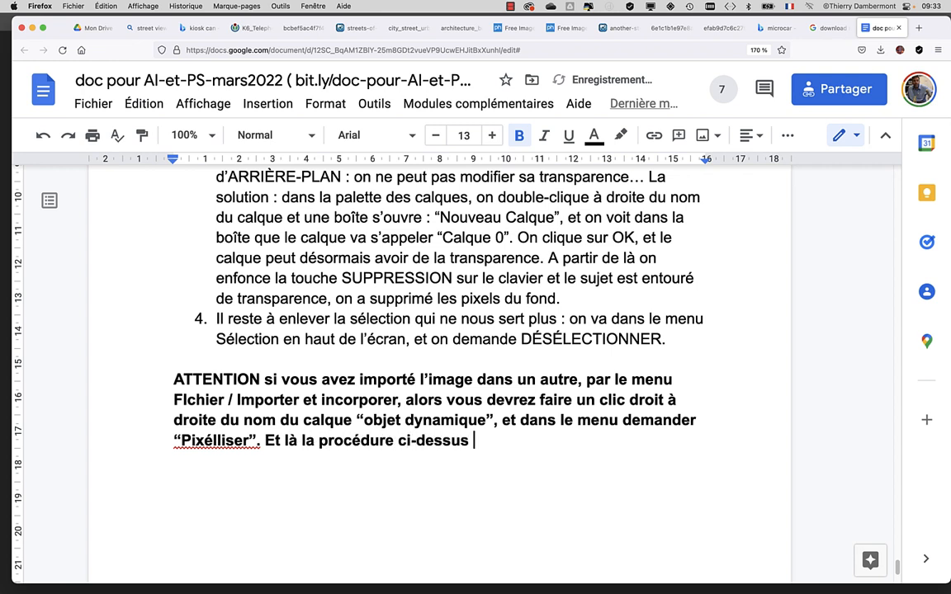
type("fonctionnera.")
Step: Add the closing sentence 'Et là la procédure ci-dessus fonctionnera.' to the warning and reduce the page zoom to 133 %
key("super+minus")
key("super+minus")
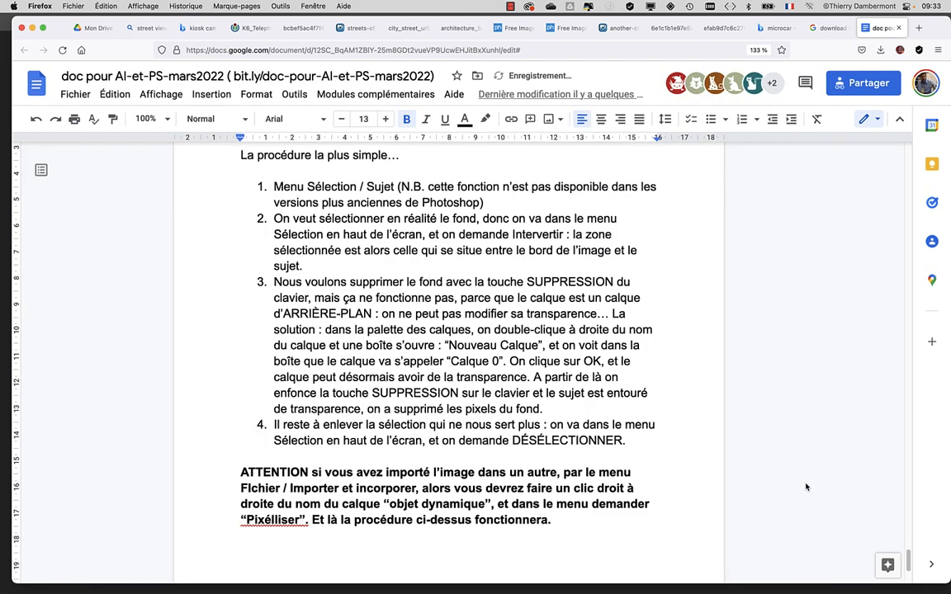